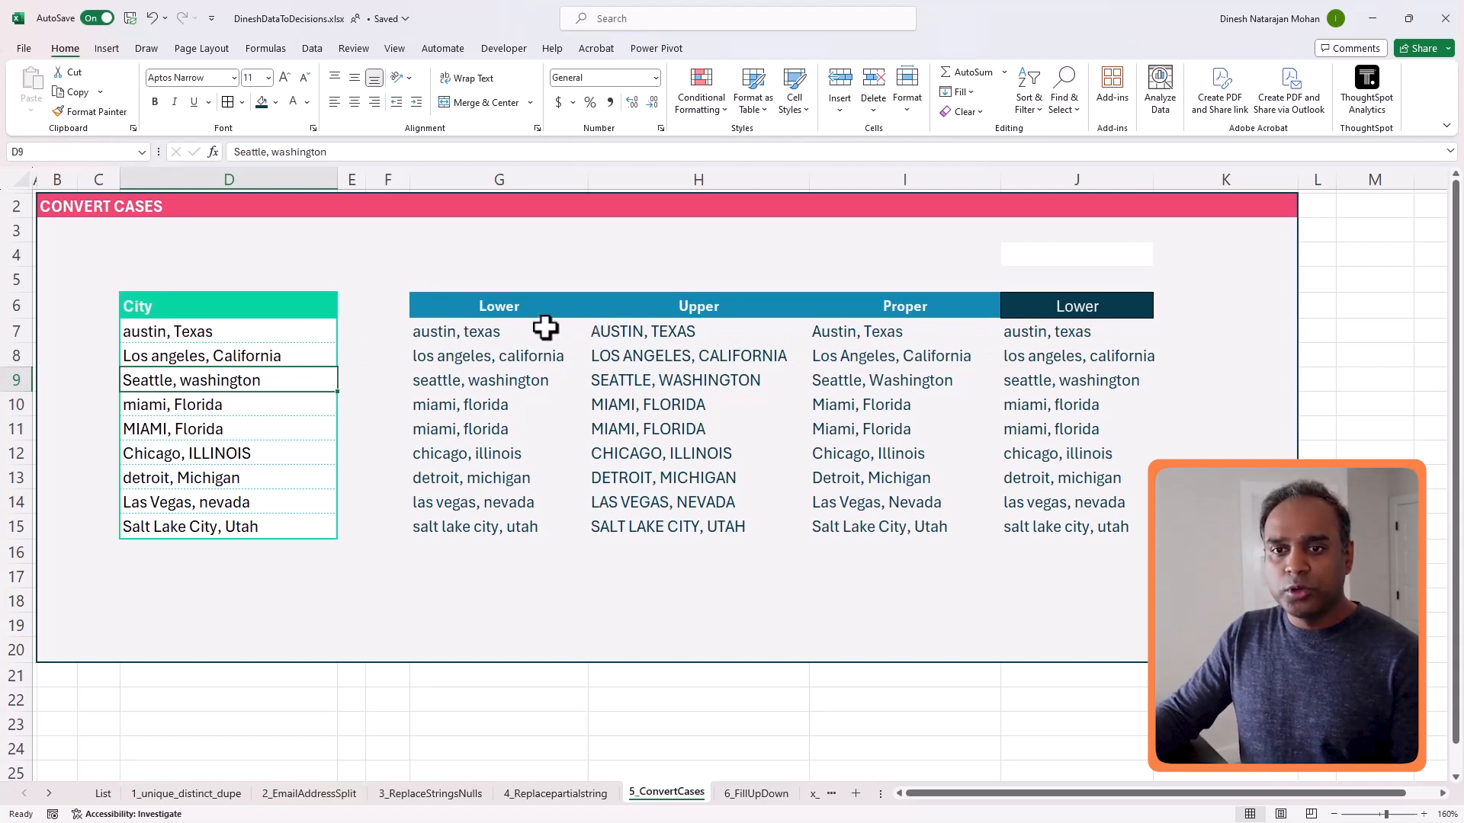
Review the Lower, Upper and Proper result columns in rows 7 to 15 of the finished sheet.
drag(545, 327, 559, 514)
drag(737, 329, 734, 522)
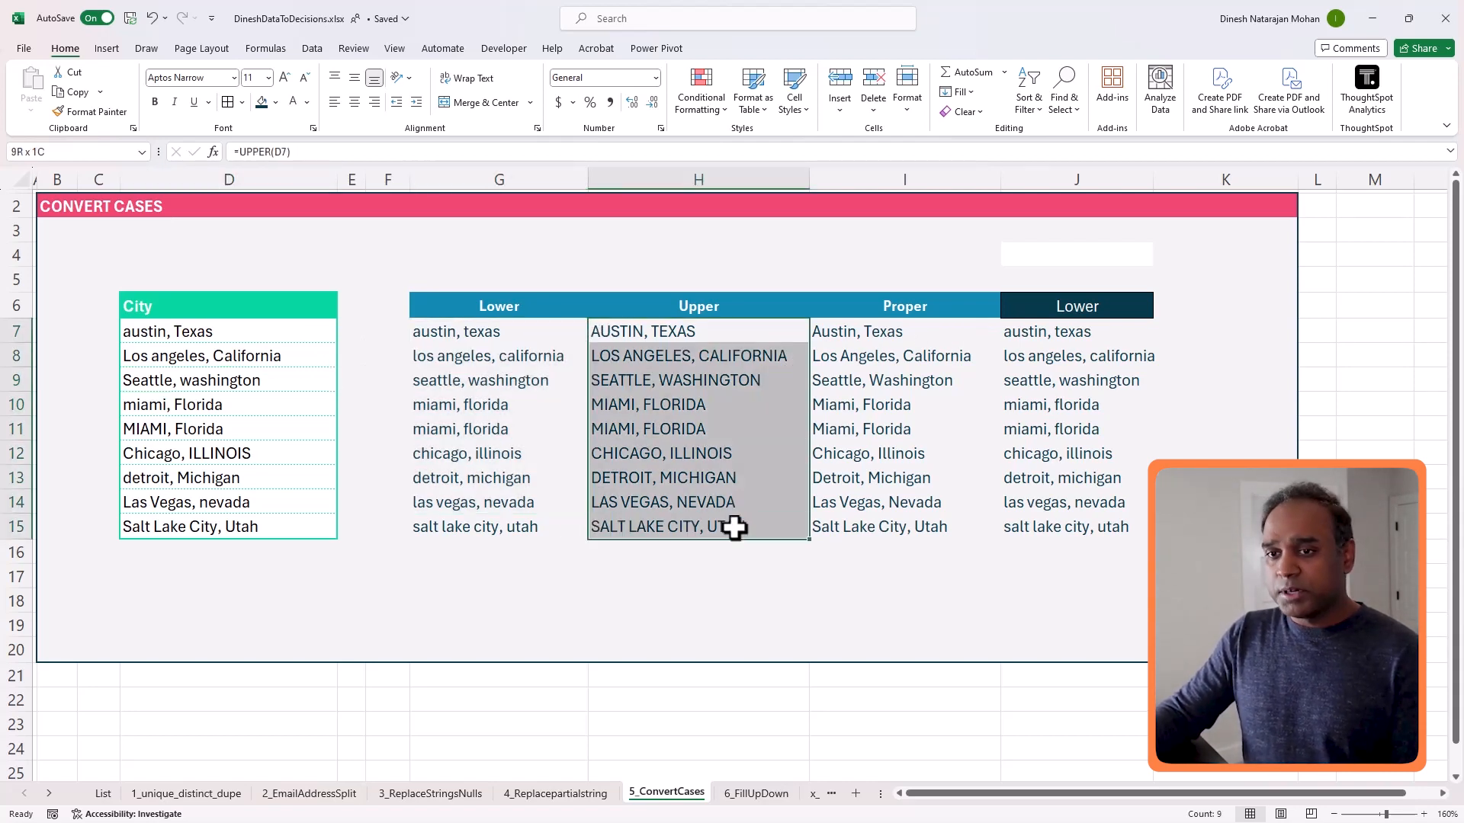
drag(931, 330, 935, 523)
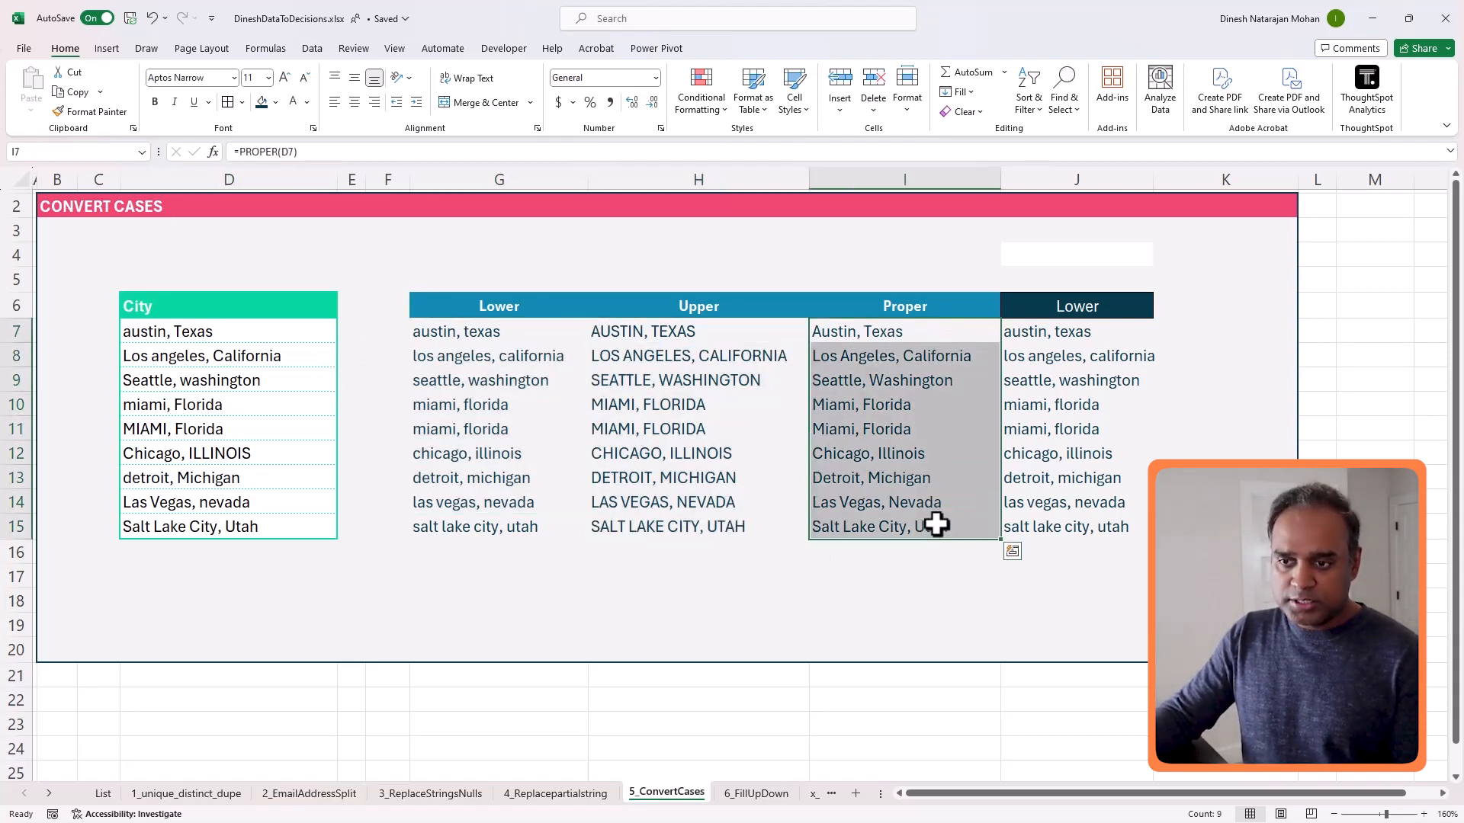
Switch the case selector in J6 to Upper and then to Proper.
click(1115, 308)
click(1160, 311)
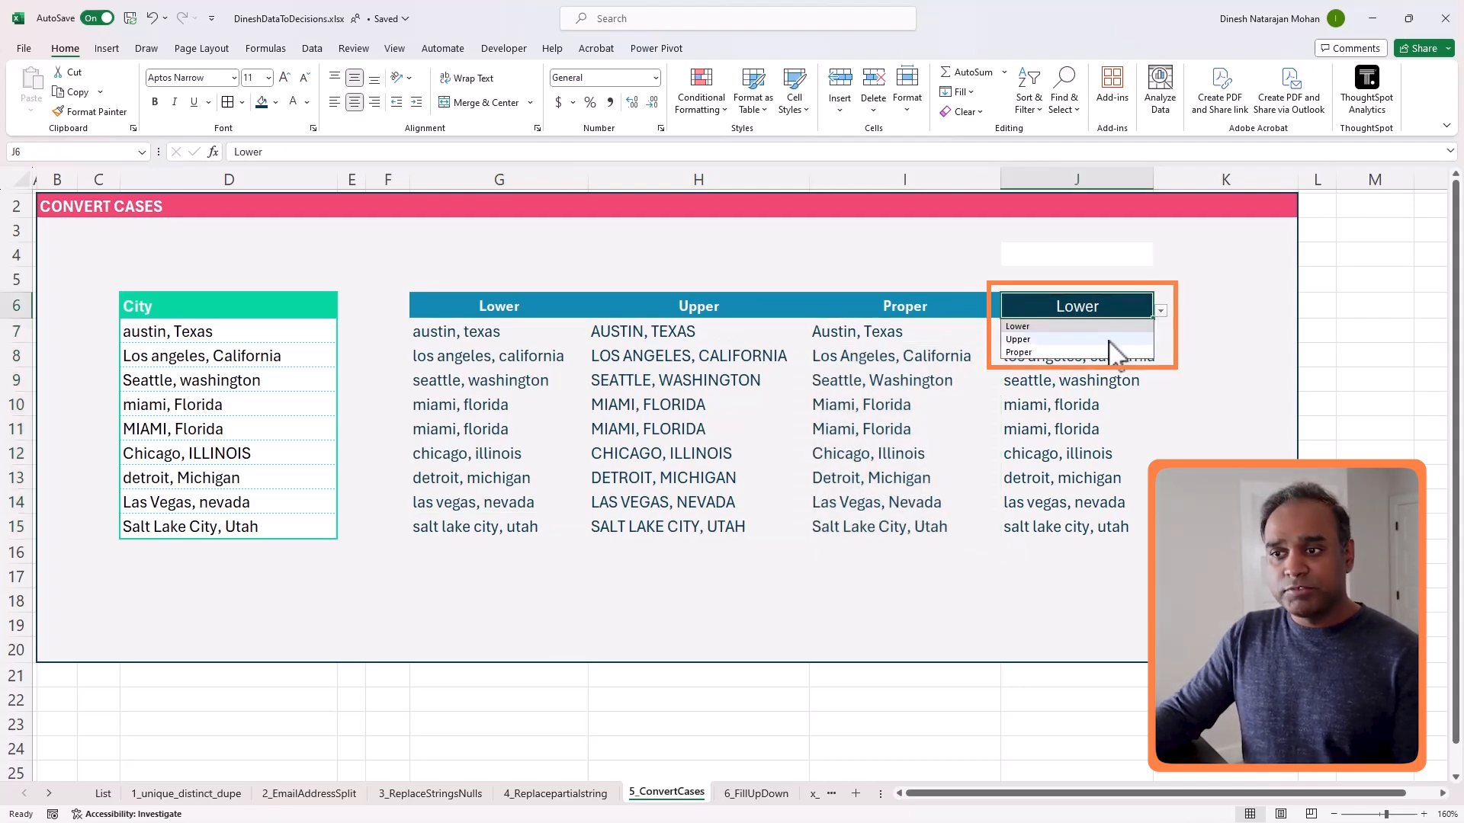
click(1052, 339)
click(1159, 311)
click(1052, 352)
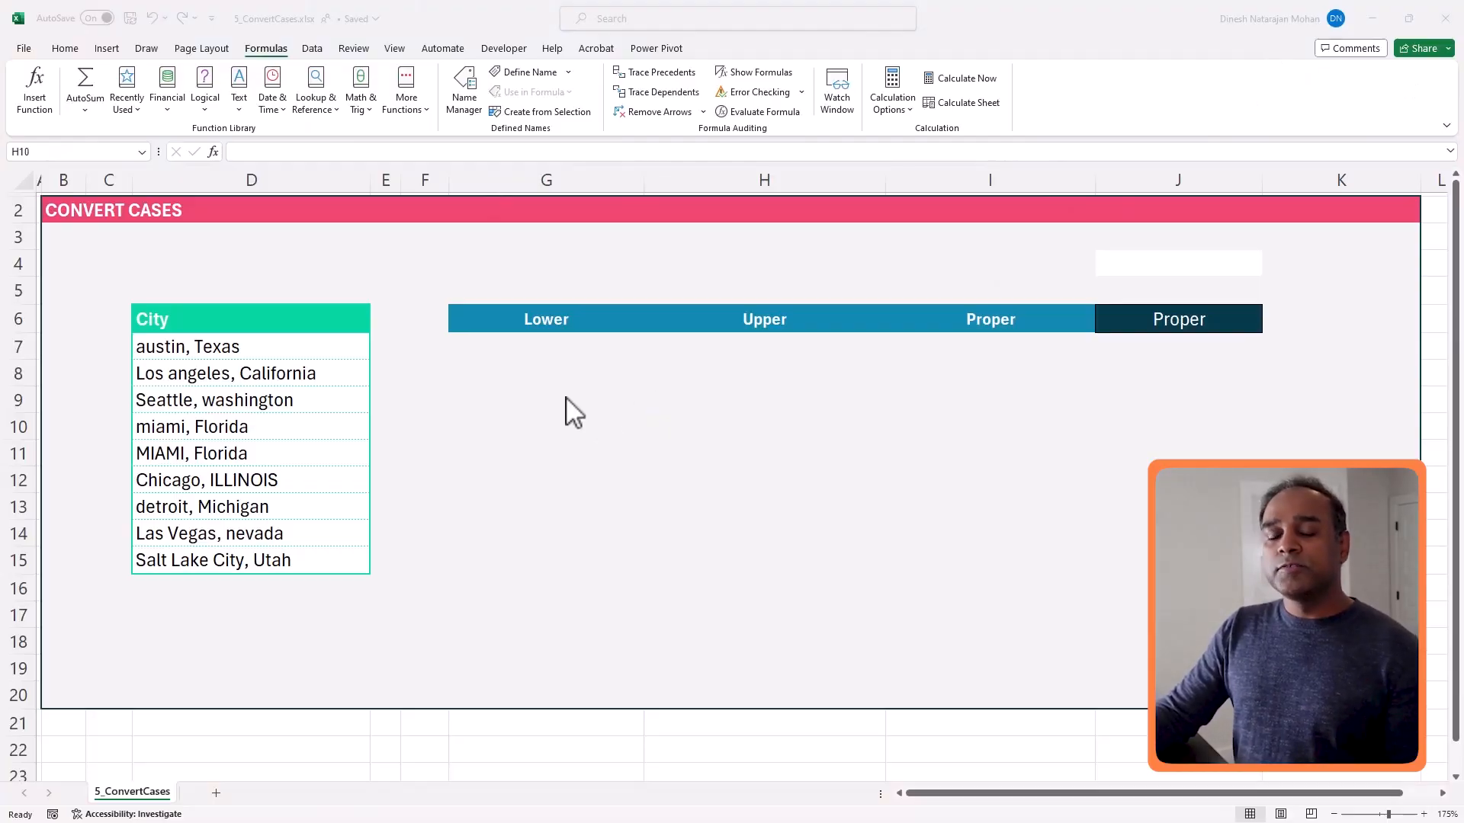
Enter =LOWER(D7) in G7 and fill the formula down to G15.
click(575, 347)
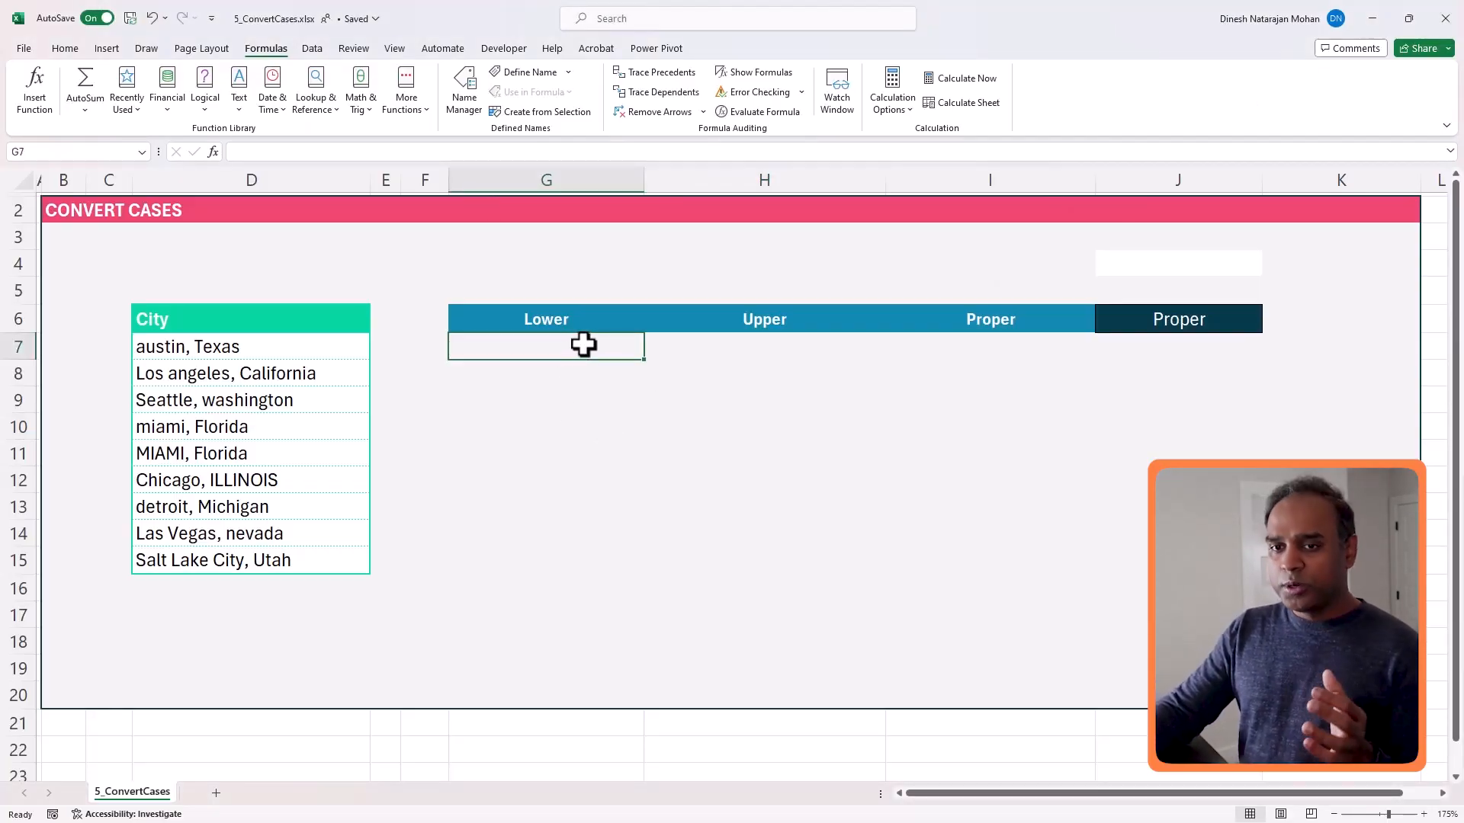
text(=LOWER()
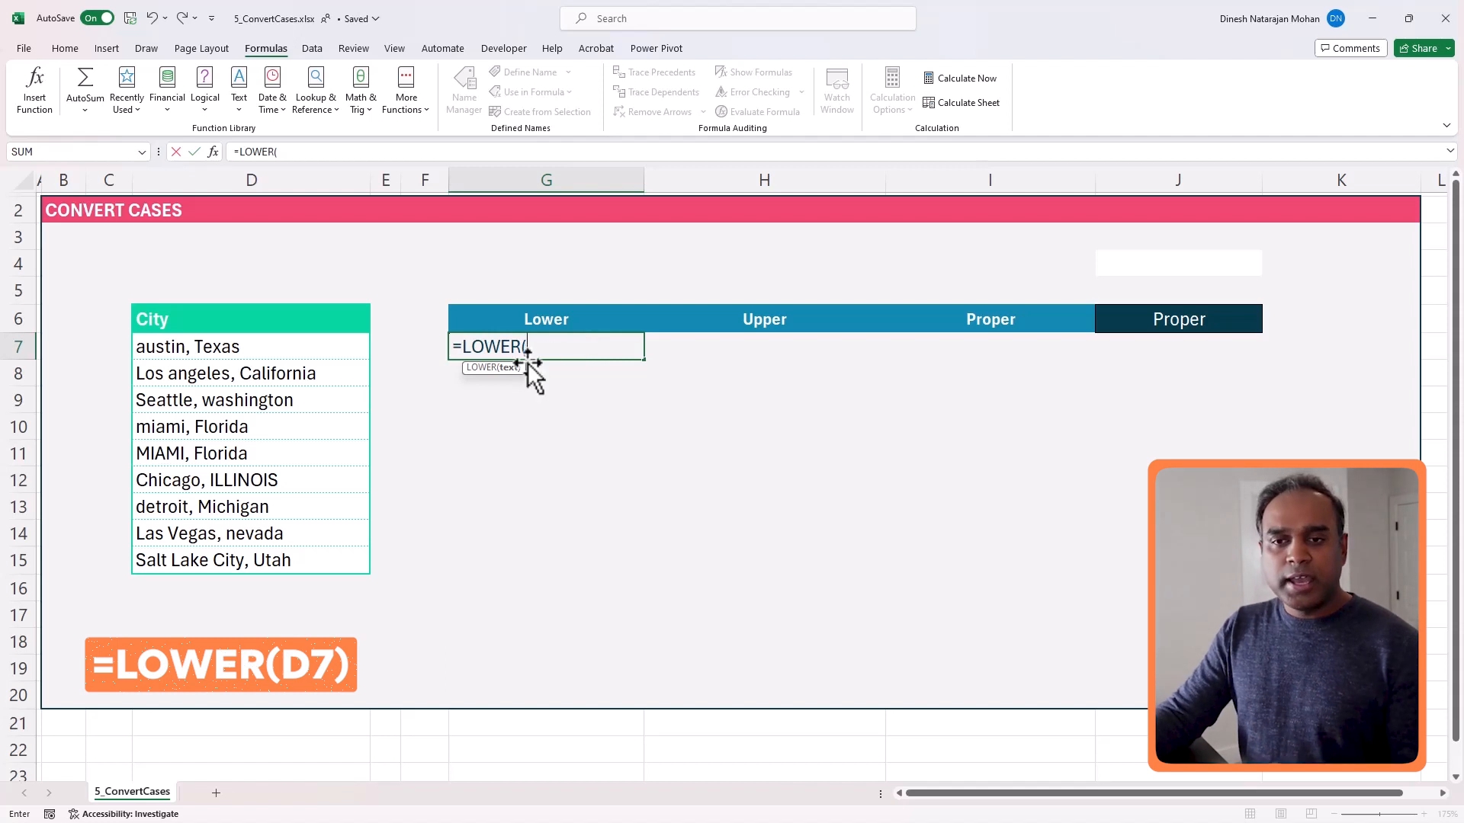
click(286, 356)
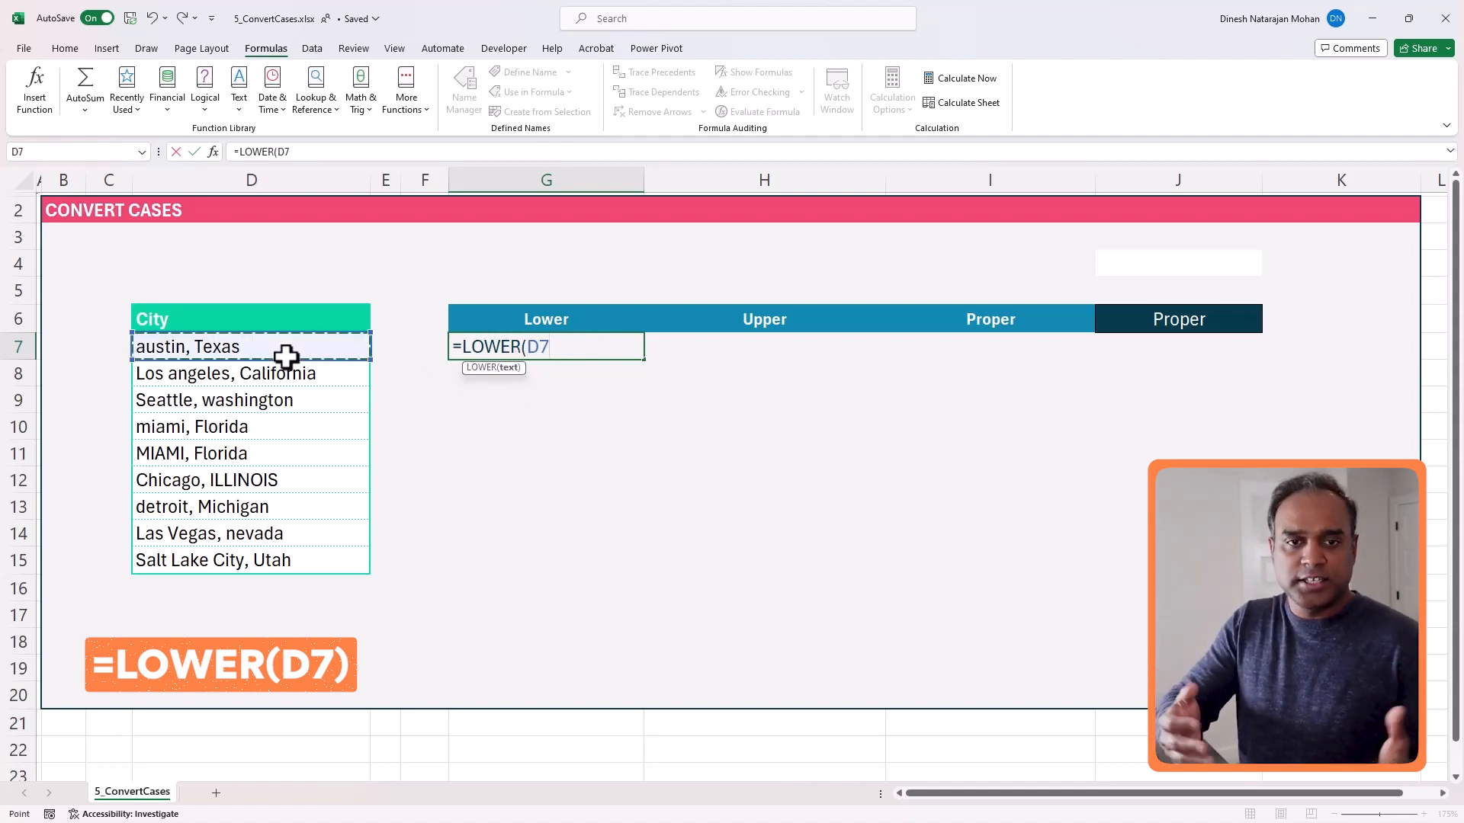
text())
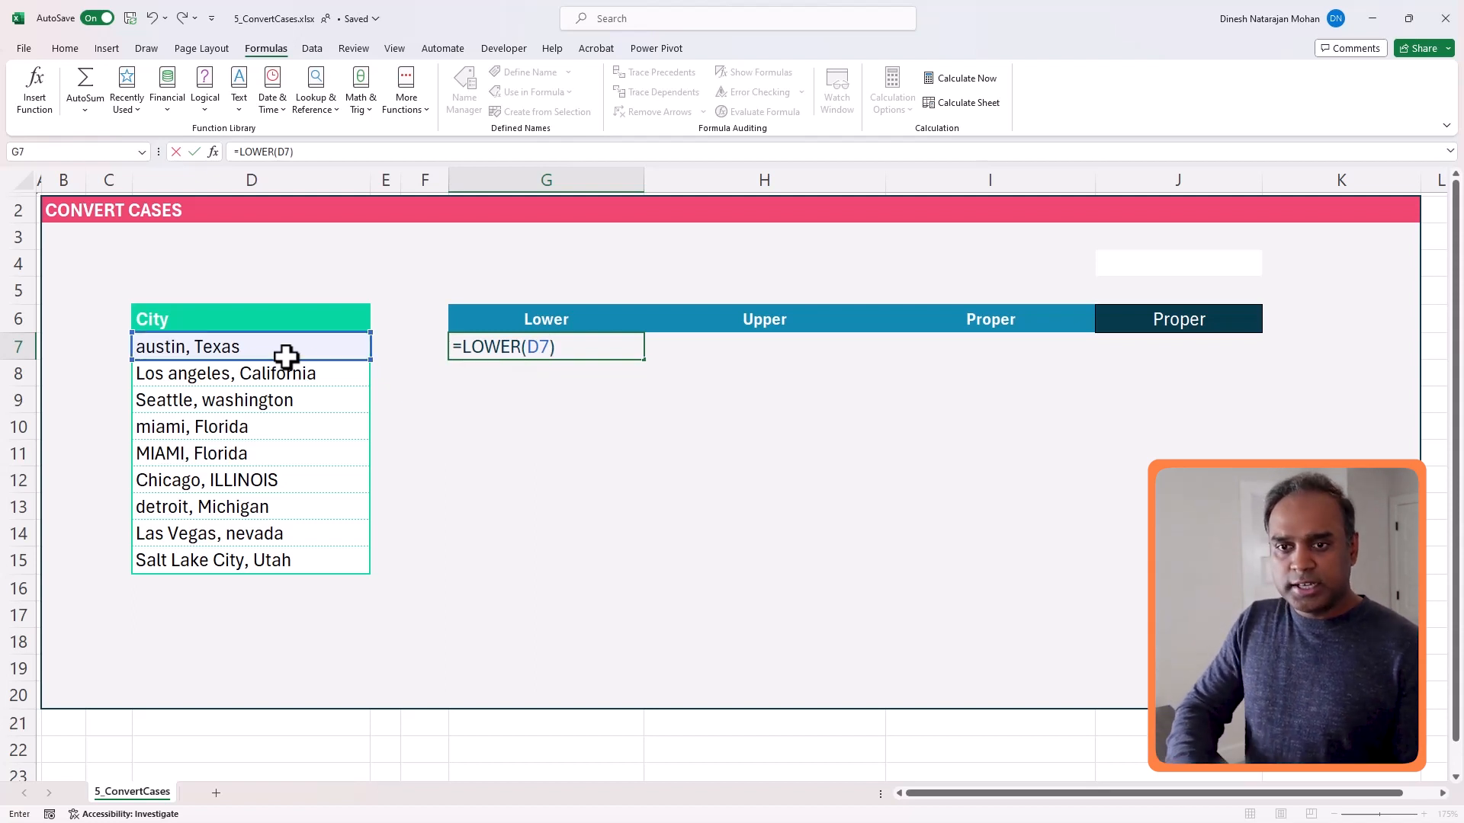
key(Return)
click(588, 347)
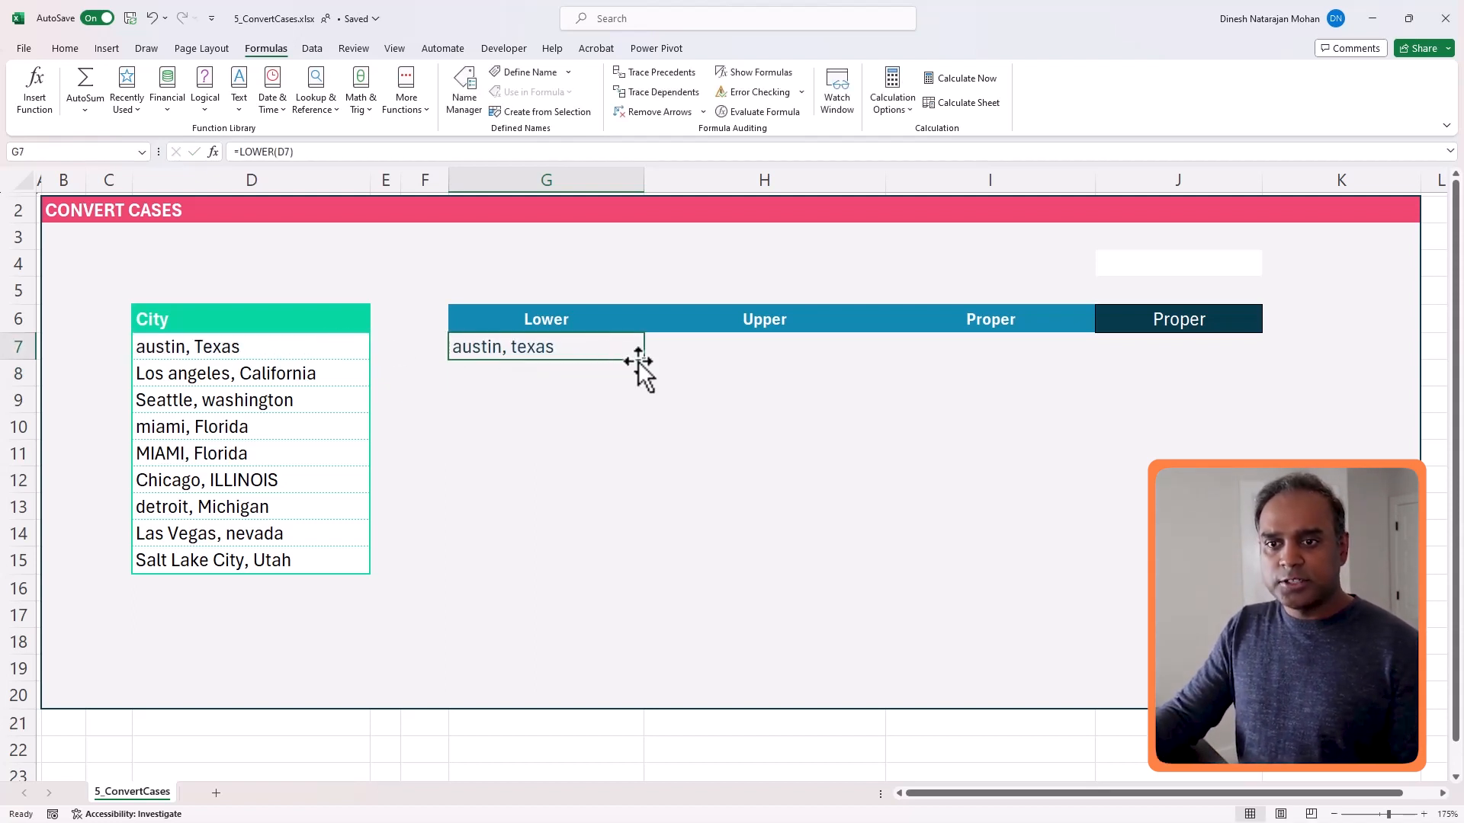
drag(643, 360, 619, 560)
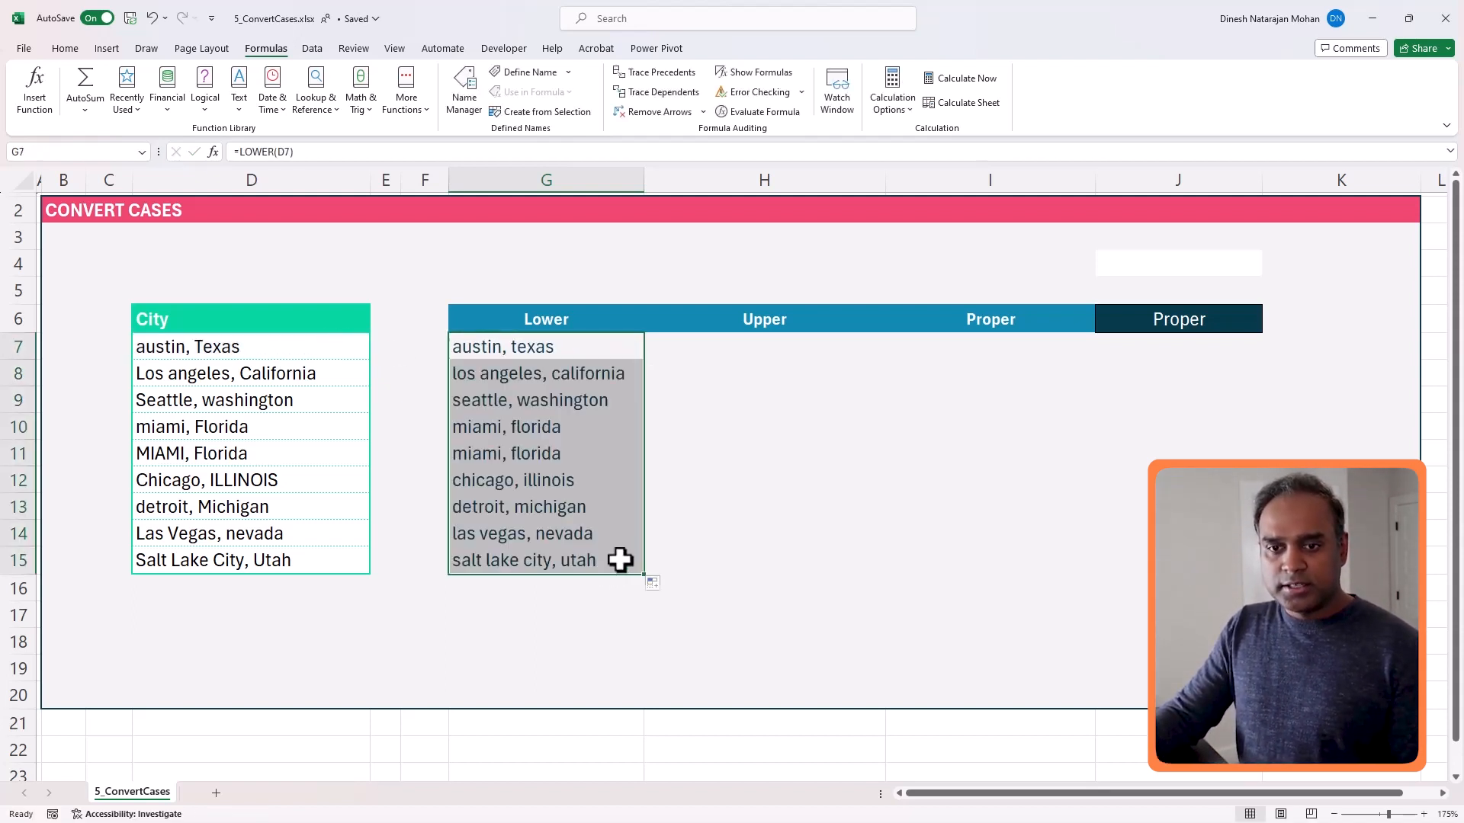
Enter =UPPER(D7) in H7 and fill the formula down to H15.
click(720, 349)
text(=UPPER()
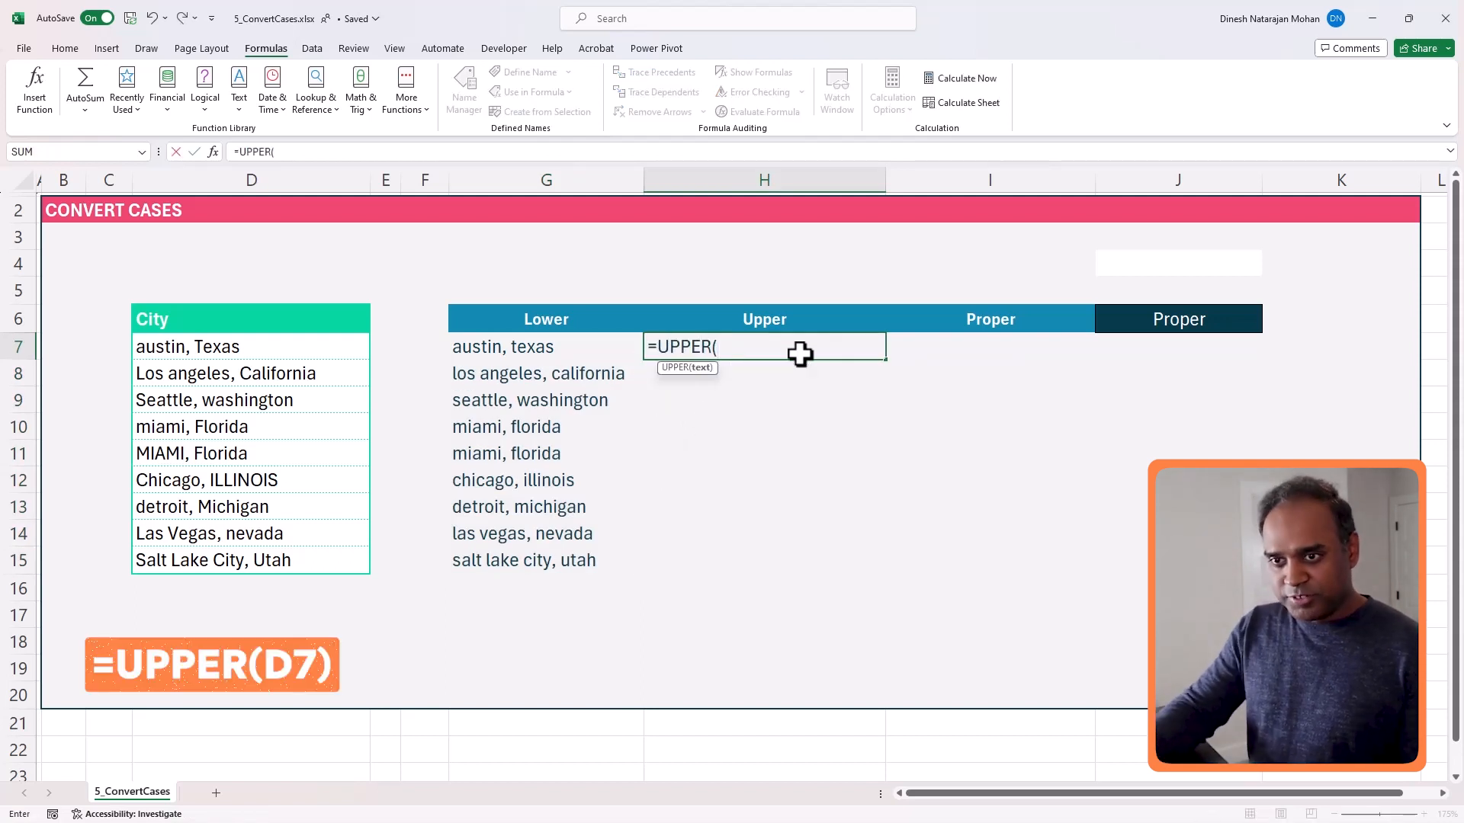
click(345, 348)
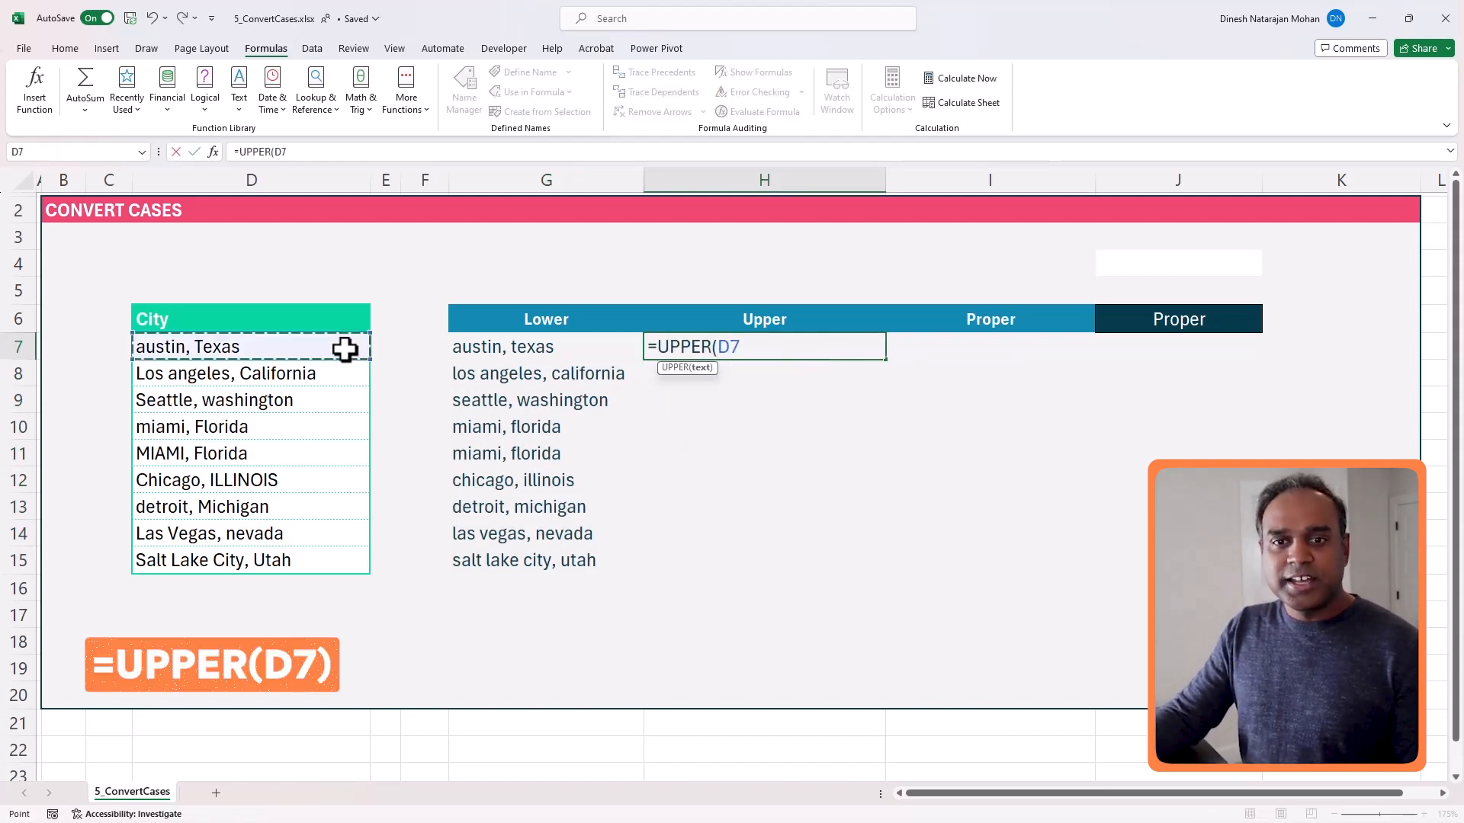
text())
key(Return)
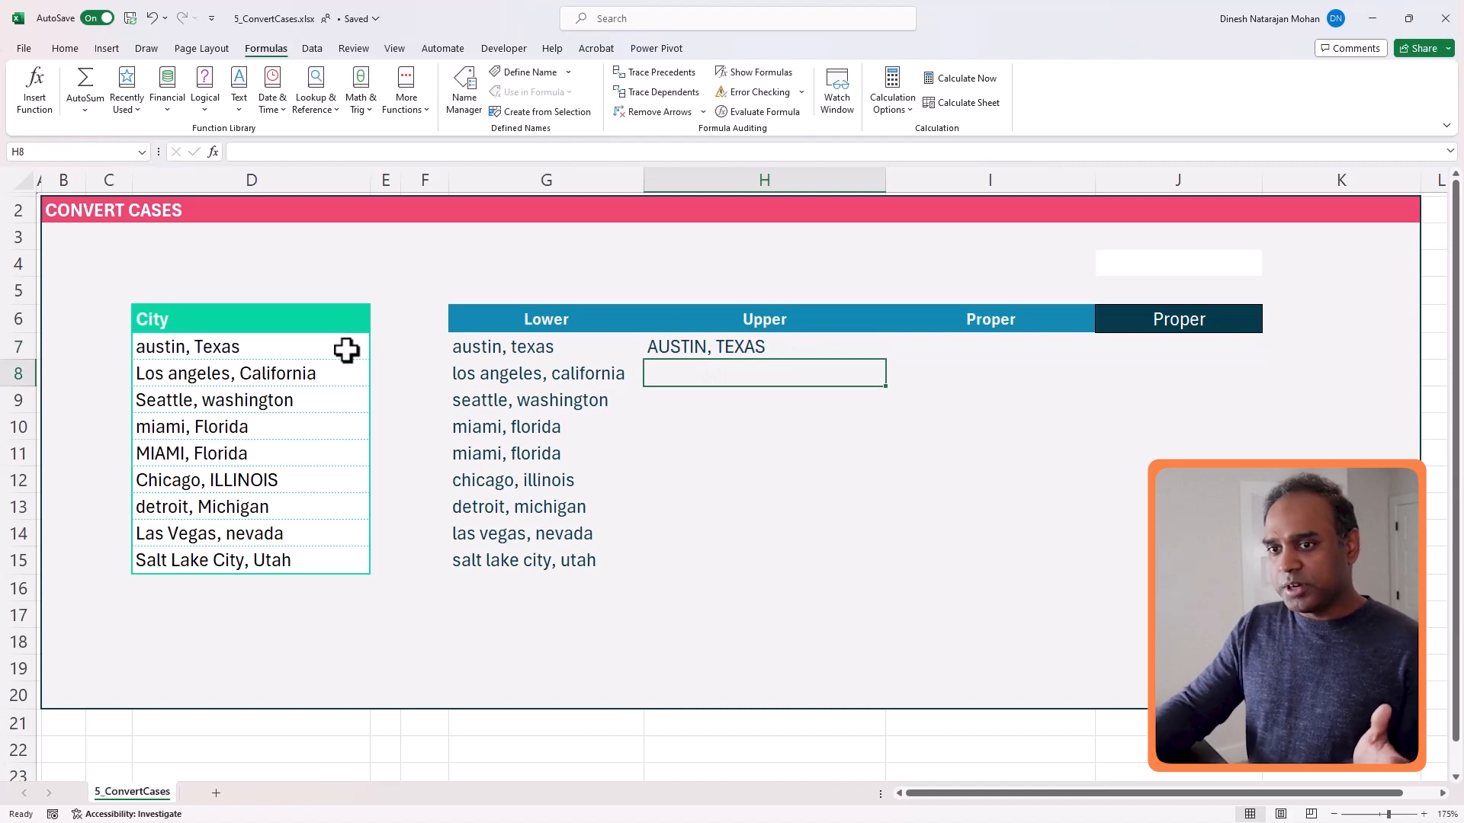
click(793, 346)
drag(885, 362, 849, 557)
Enter =PROPER(D7) in I7 and fill the formula down to I15.
click(1007, 360)
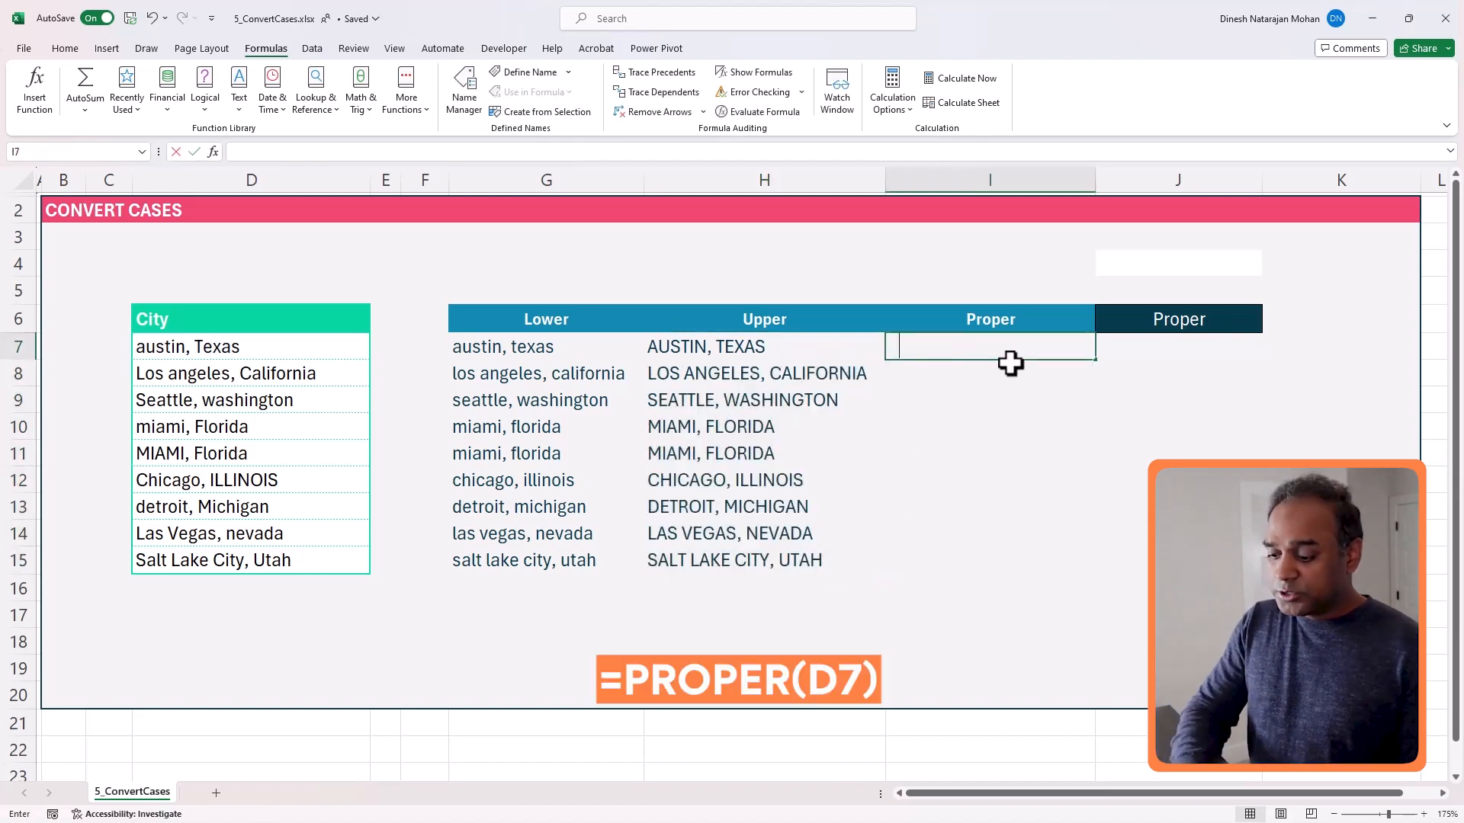
text(=PROPER()
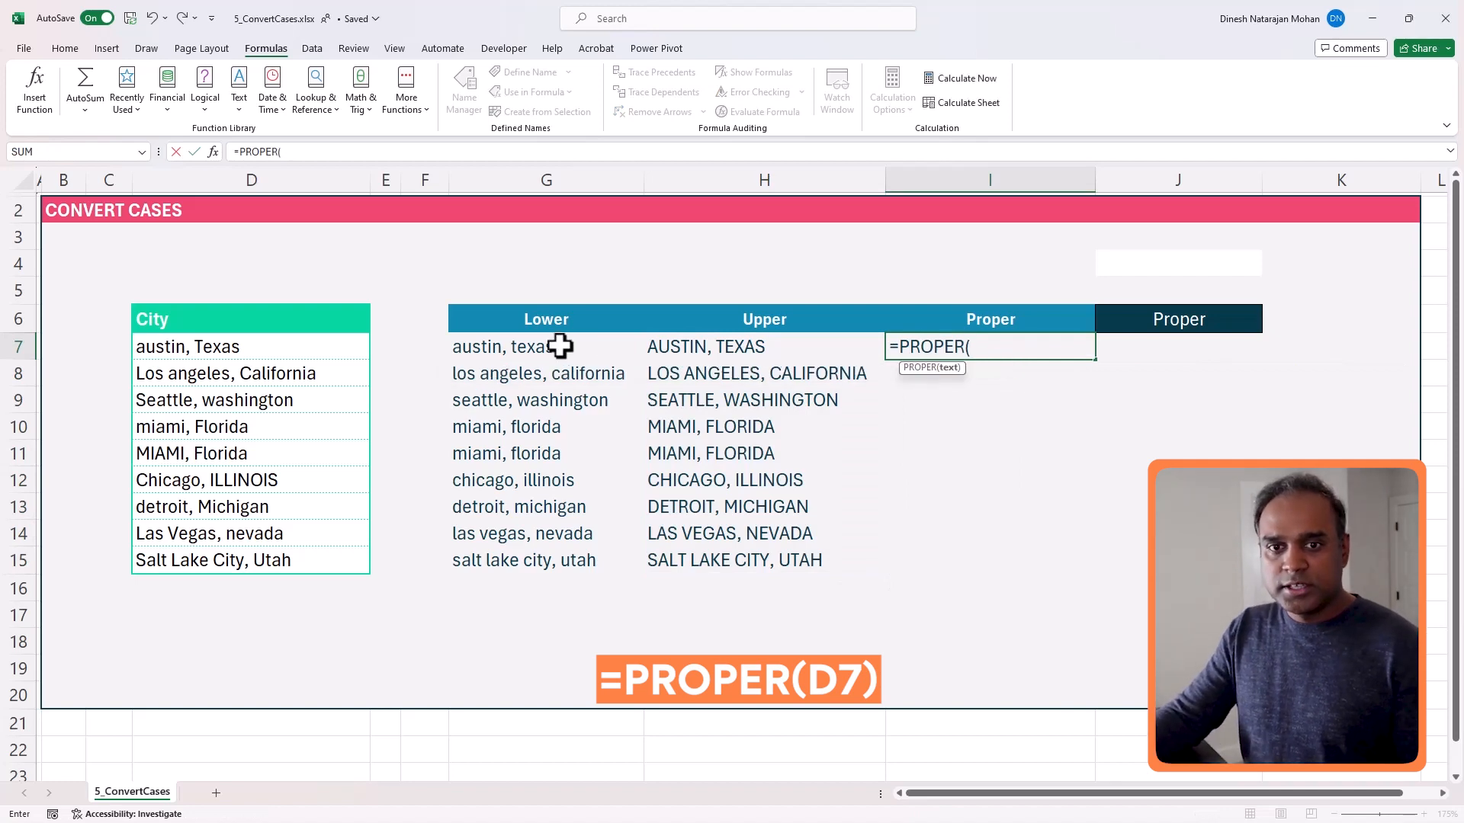
click(328, 344)
text())
key(ctrl+Return)
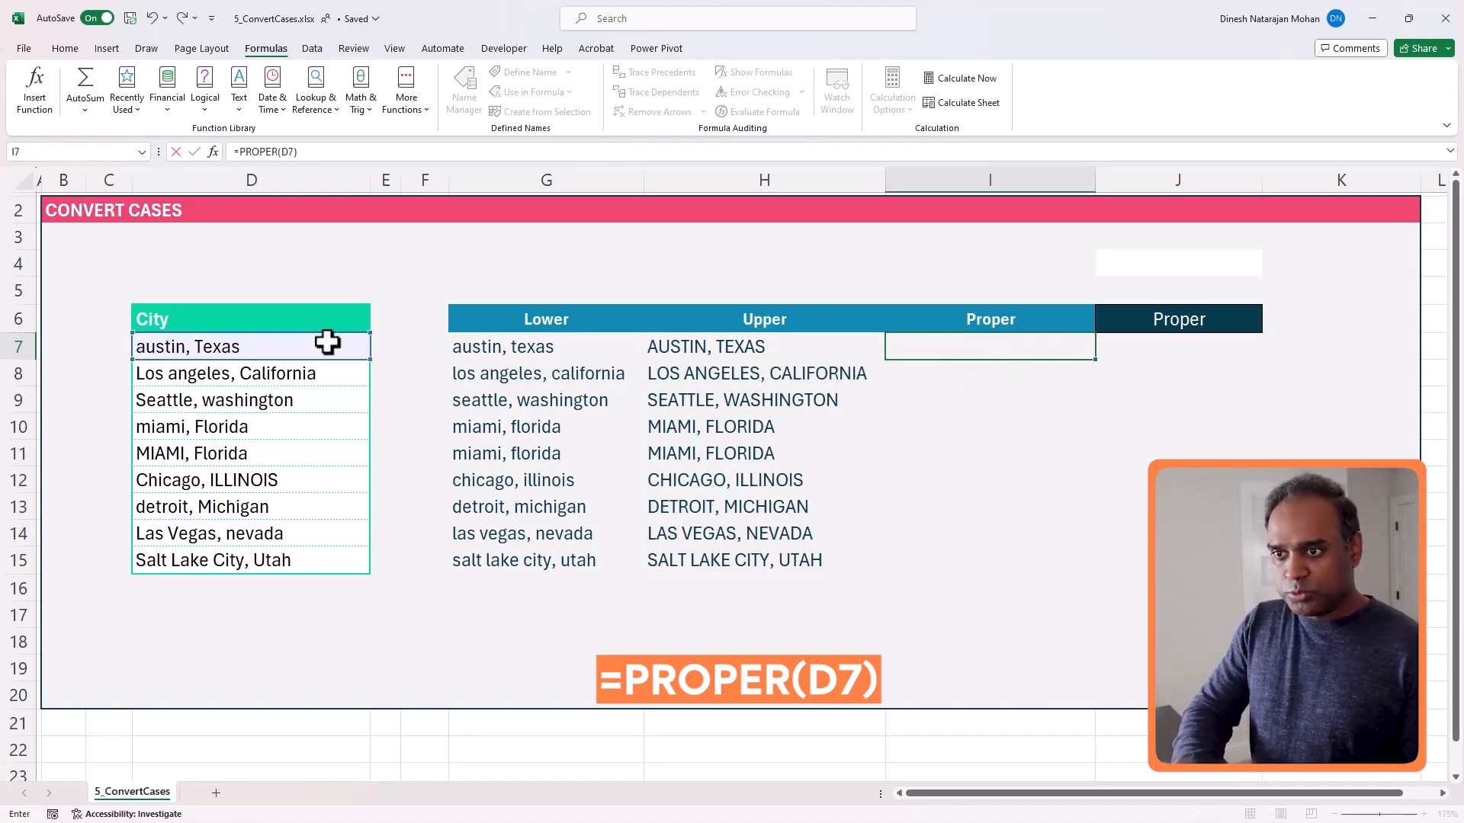
drag(1097, 366, 1071, 560)
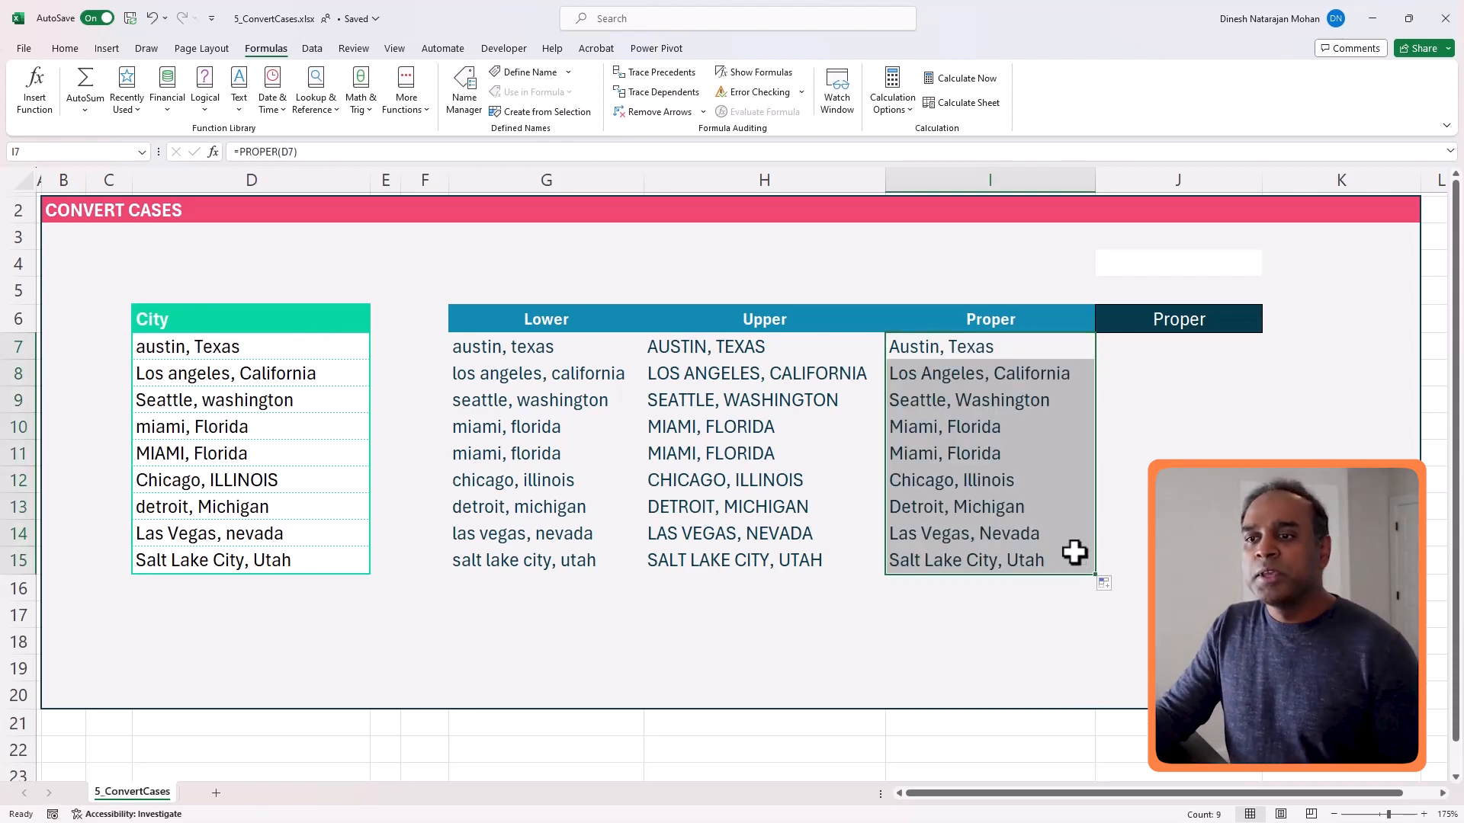
Look at the options offered by the case selector in J6.
click(1174, 327)
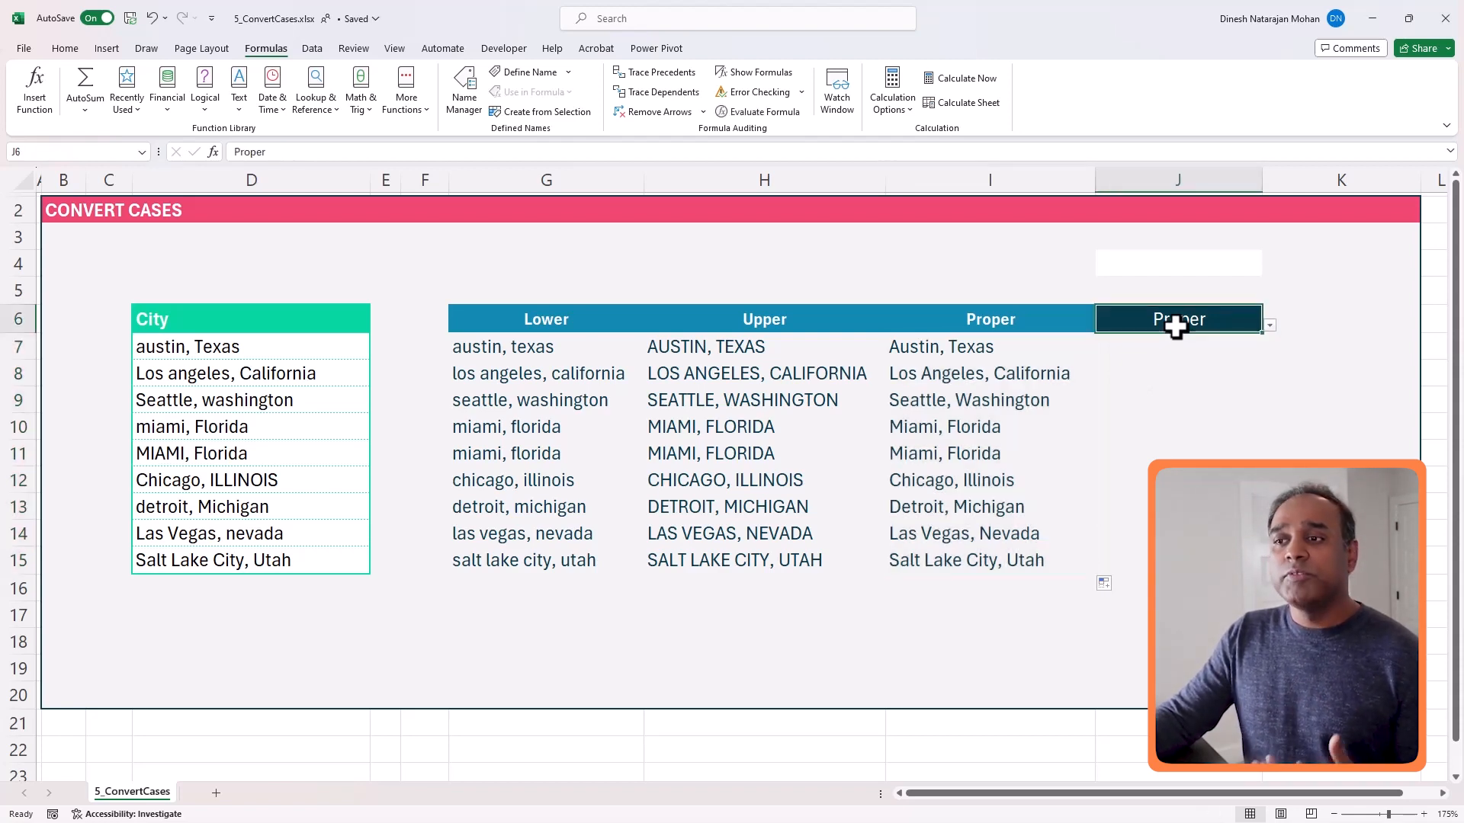
click(1269, 326)
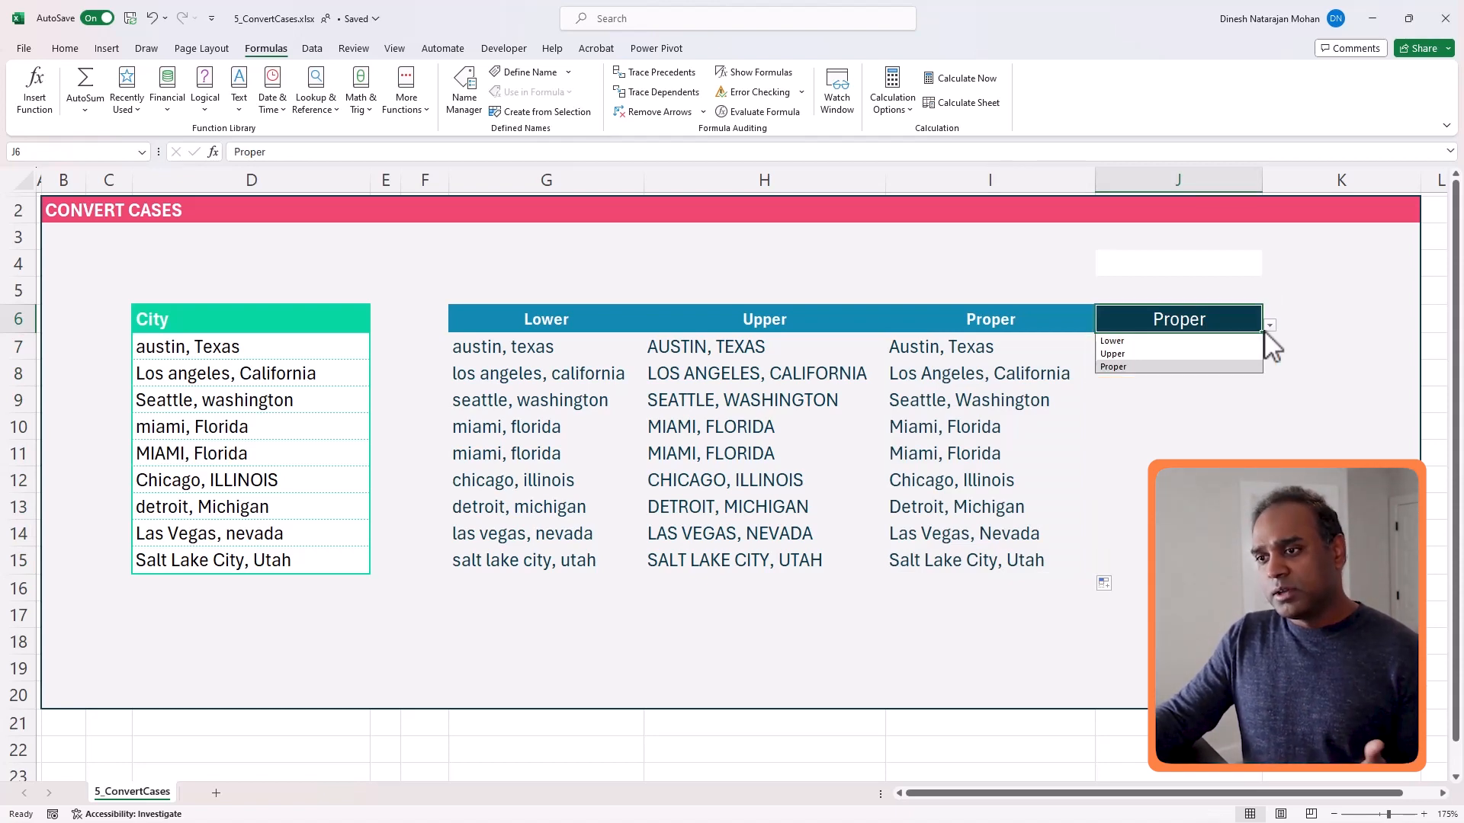
click(1254, 323)
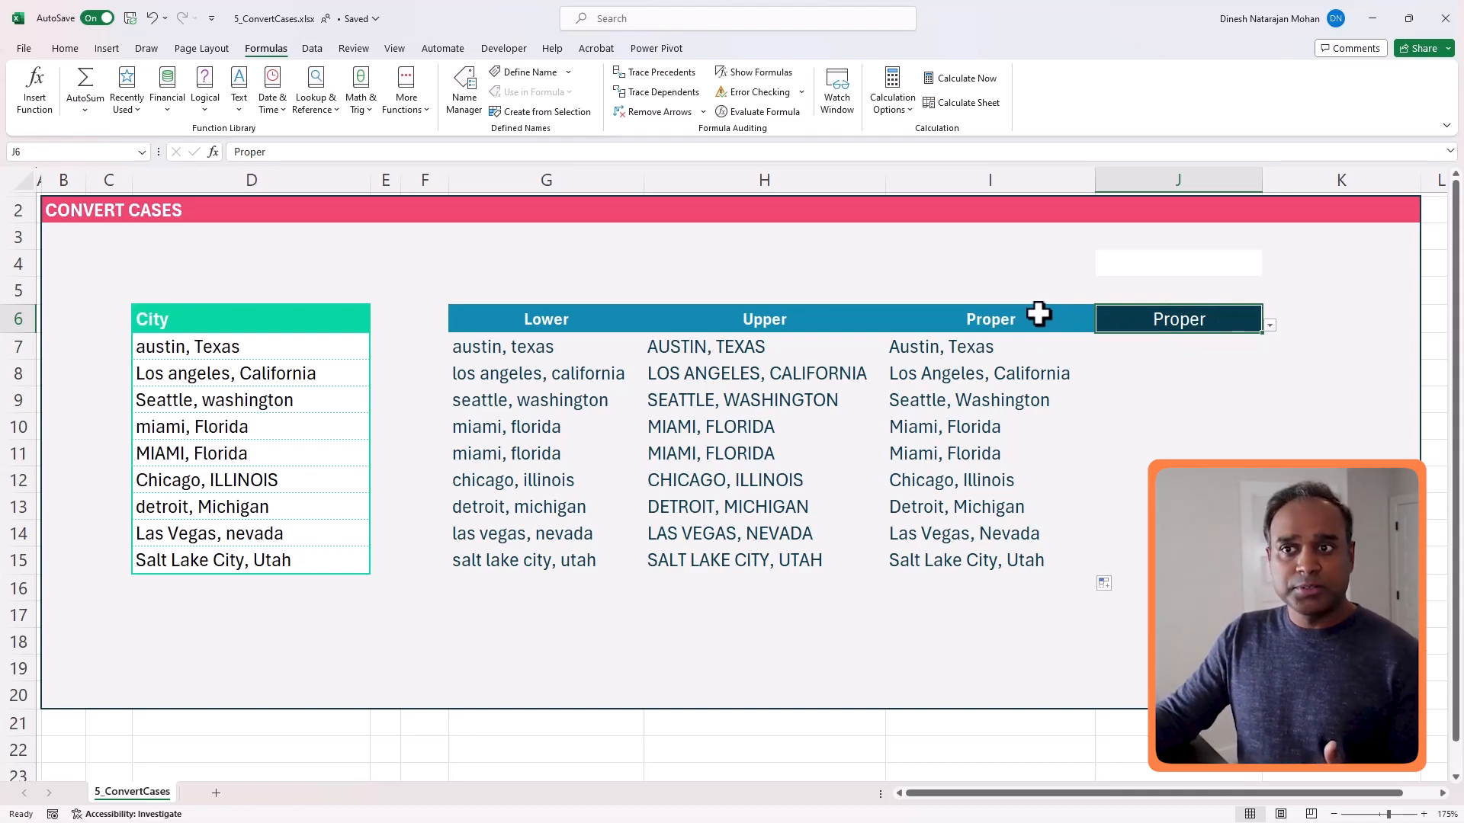
Examine the data validation type and source list behind J6, leave them as they are, and recheck the cell's options.
click(310, 48)
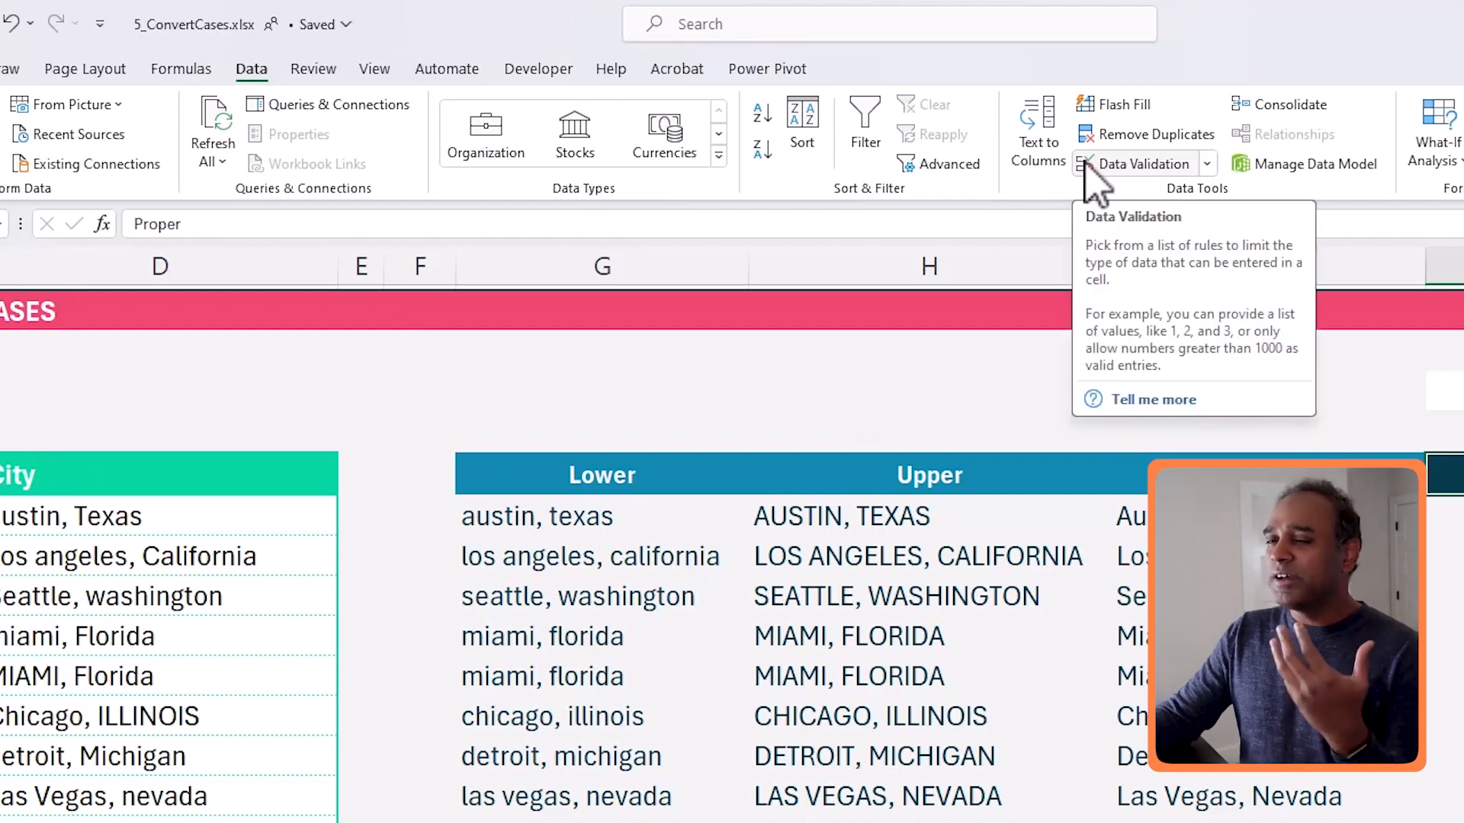
click(1089, 164)
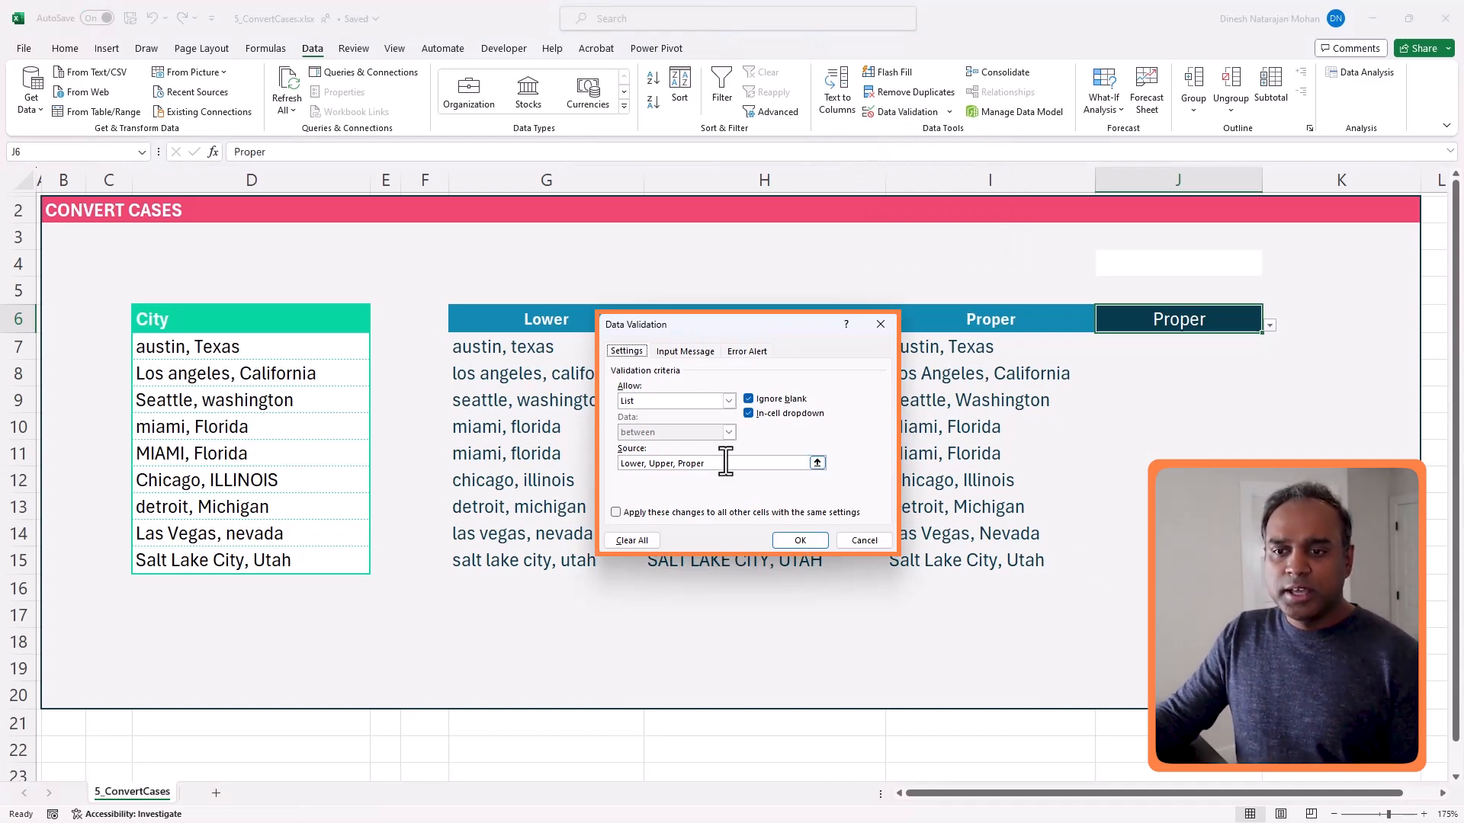
drag(726, 463, 620, 463)
click(612, 398)
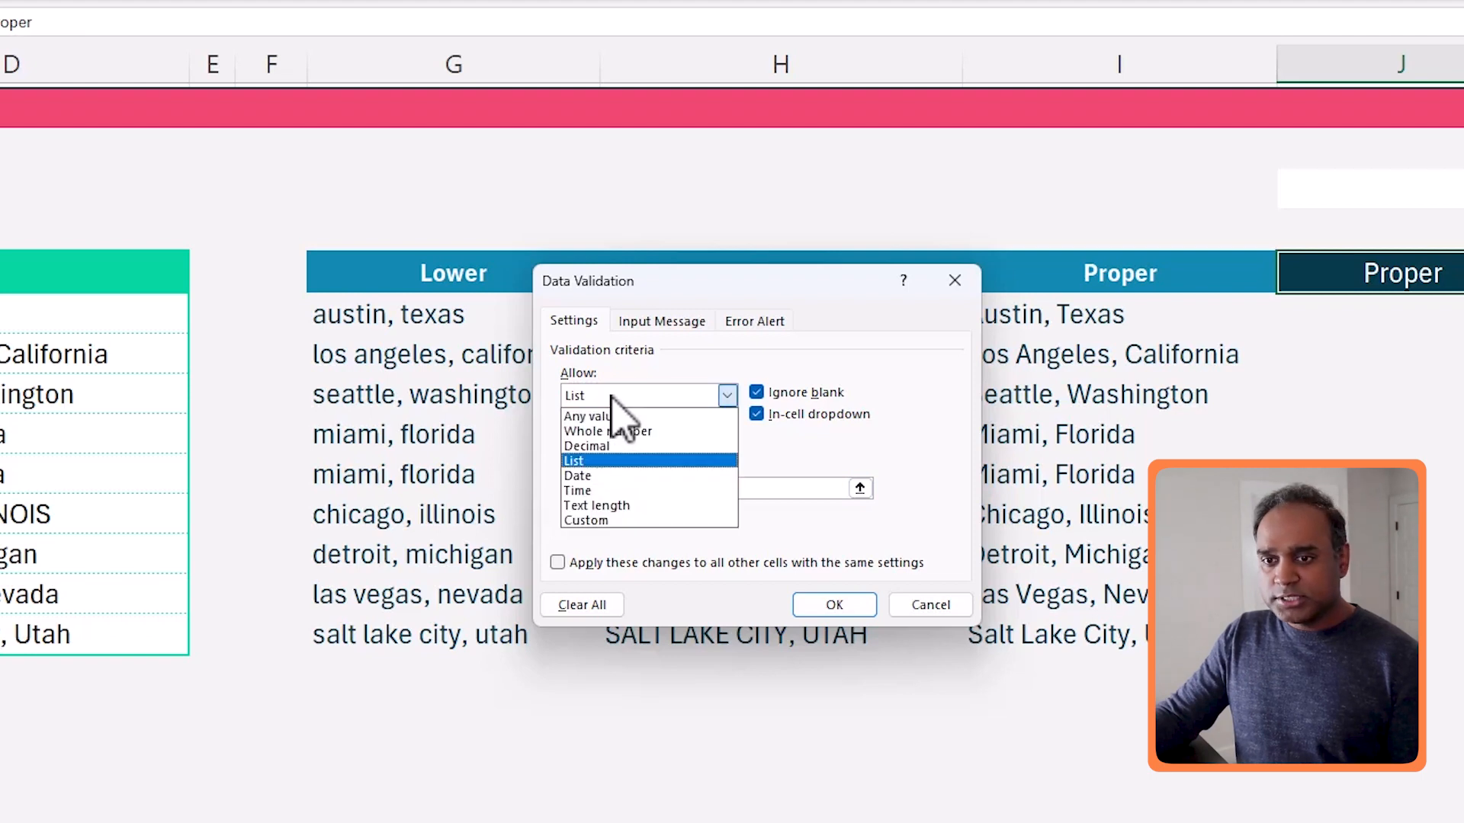
click(649, 460)
drag(702, 491, 574, 490)
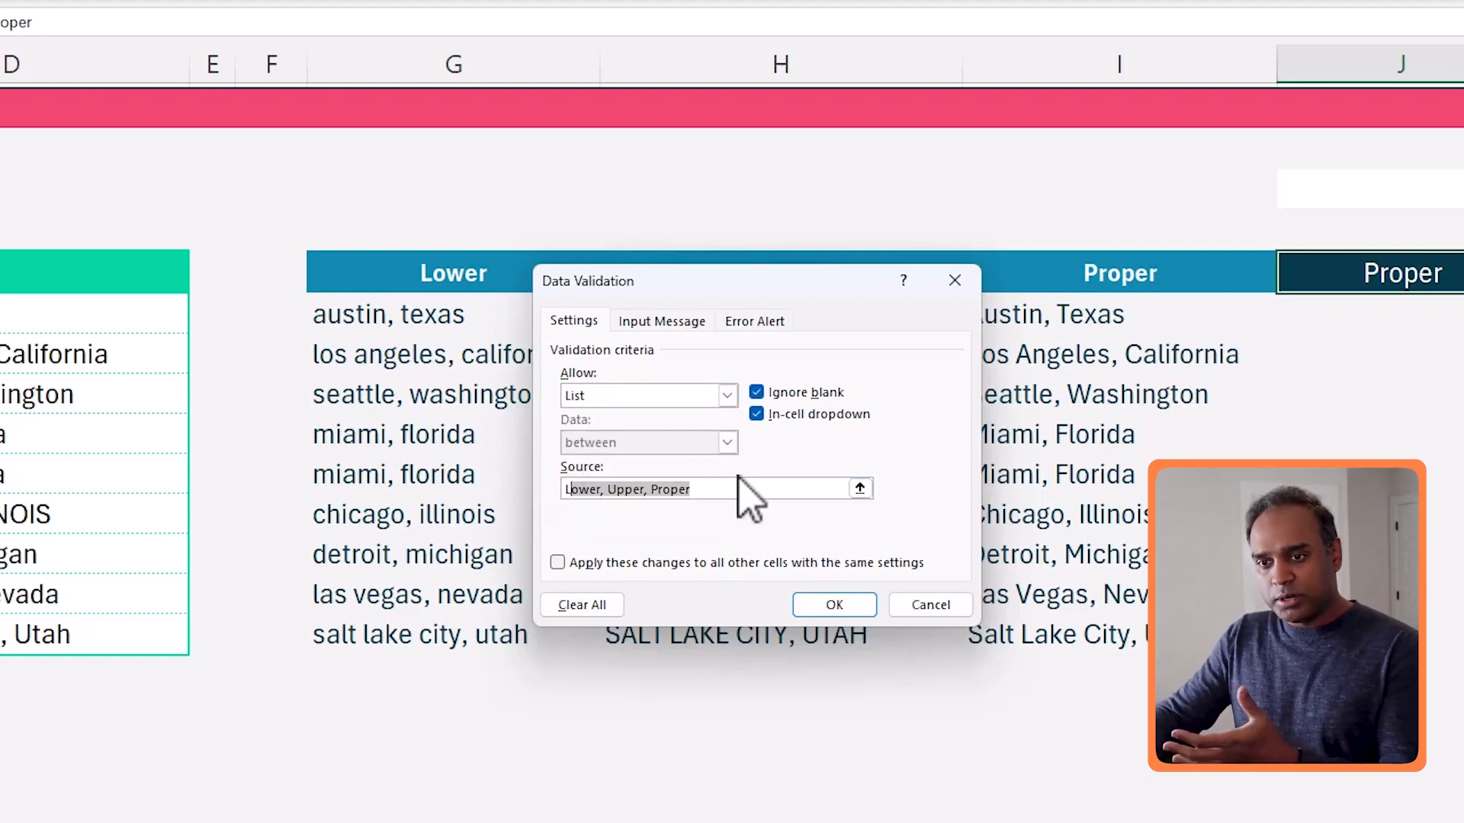
click(931, 604)
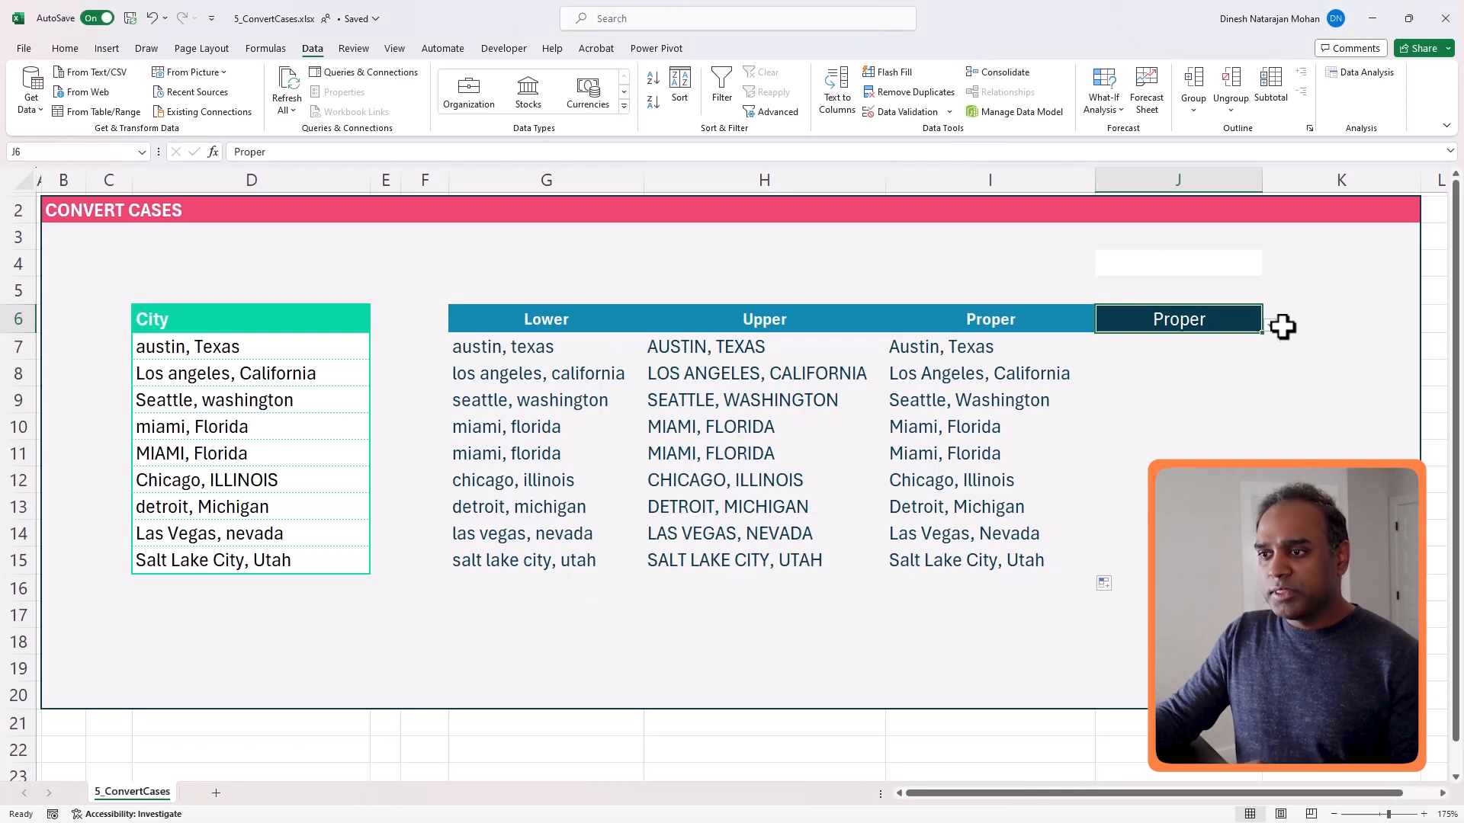
click(1270, 326)
click(1270, 326)
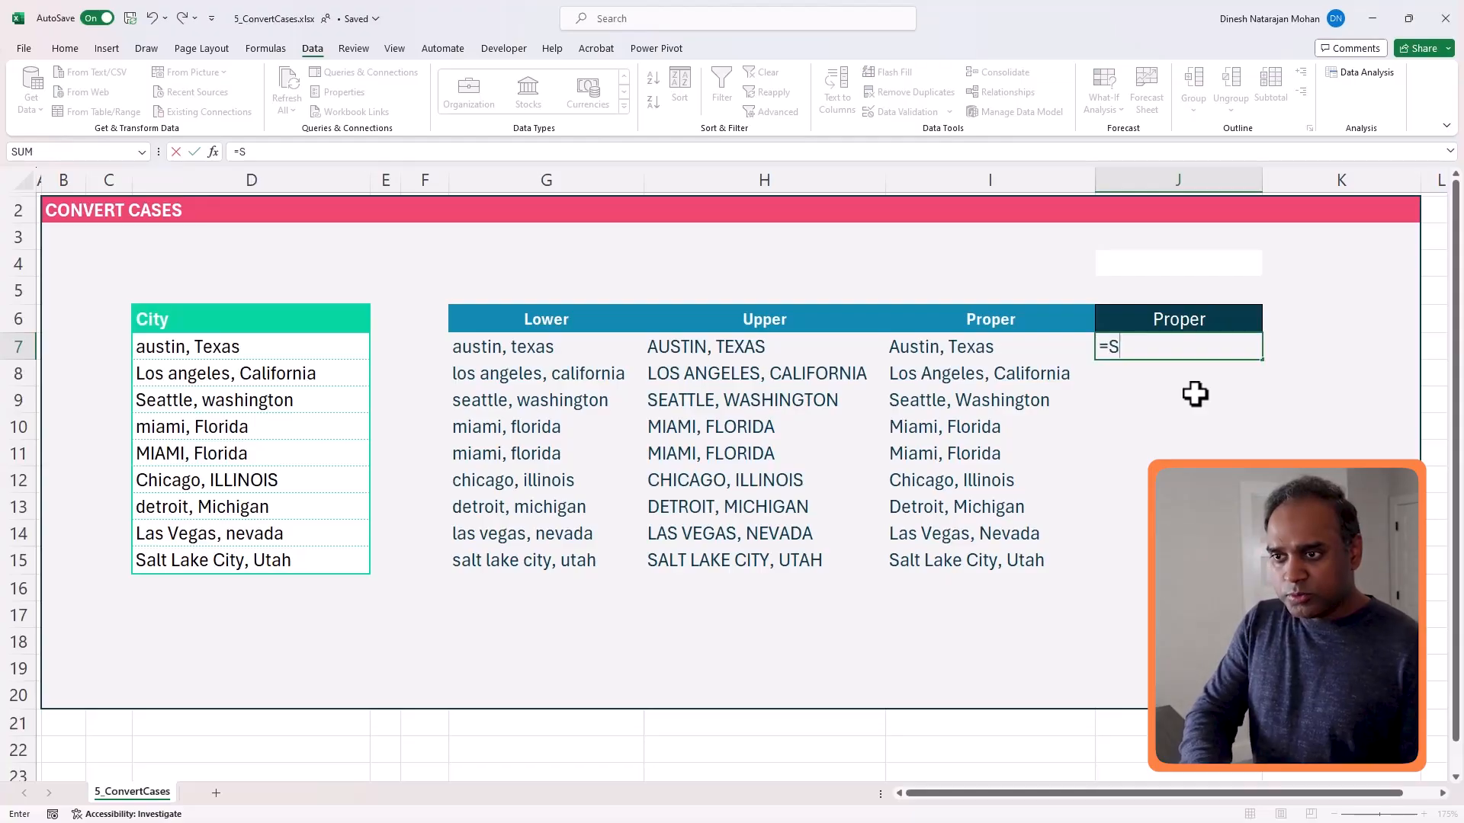
Begin a SWITCH formula in J7 with the absolute reference $J$6 as its expression.
text(WITCH)
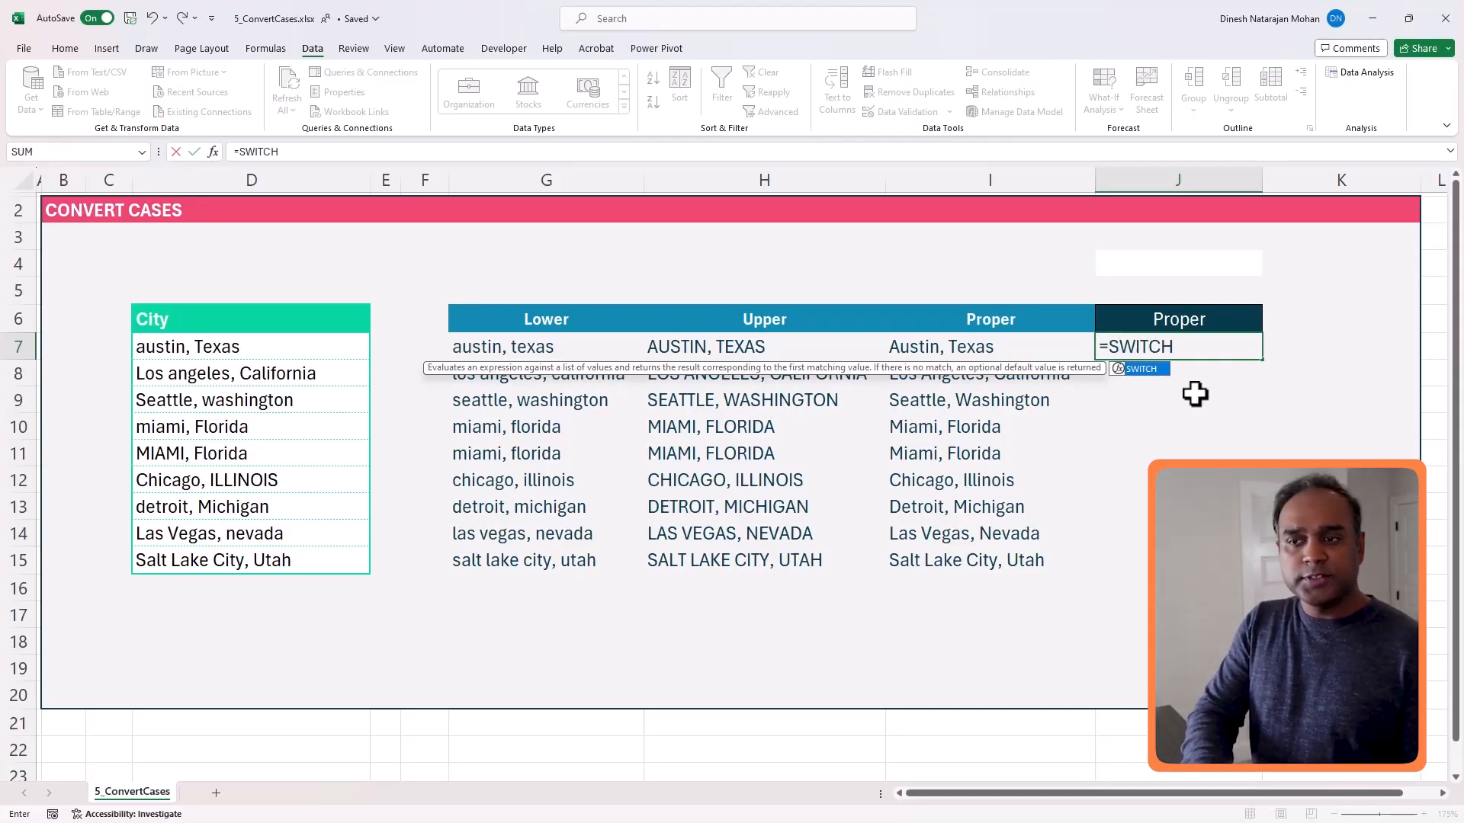
text(()
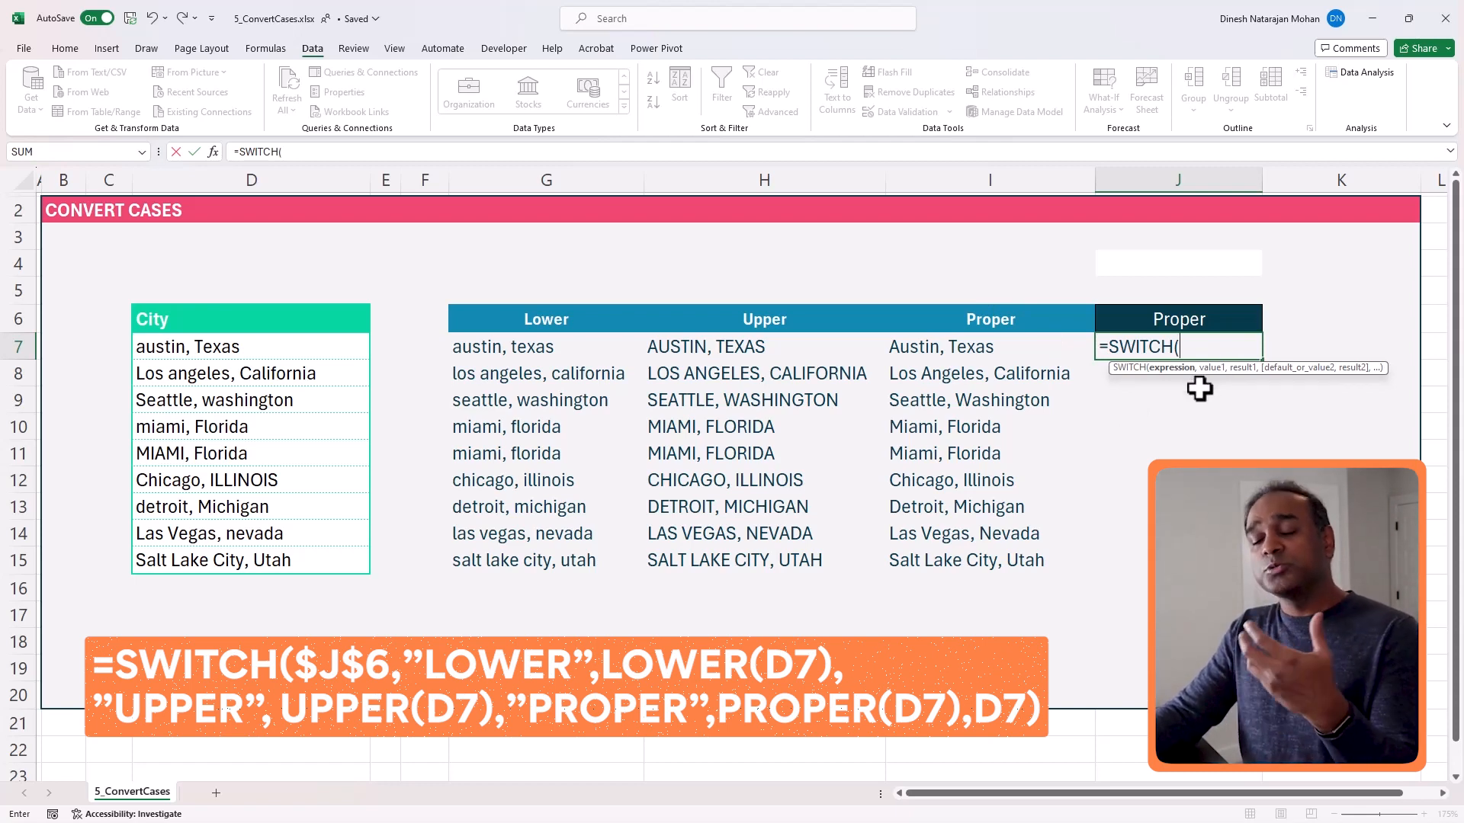
click(1207, 315)
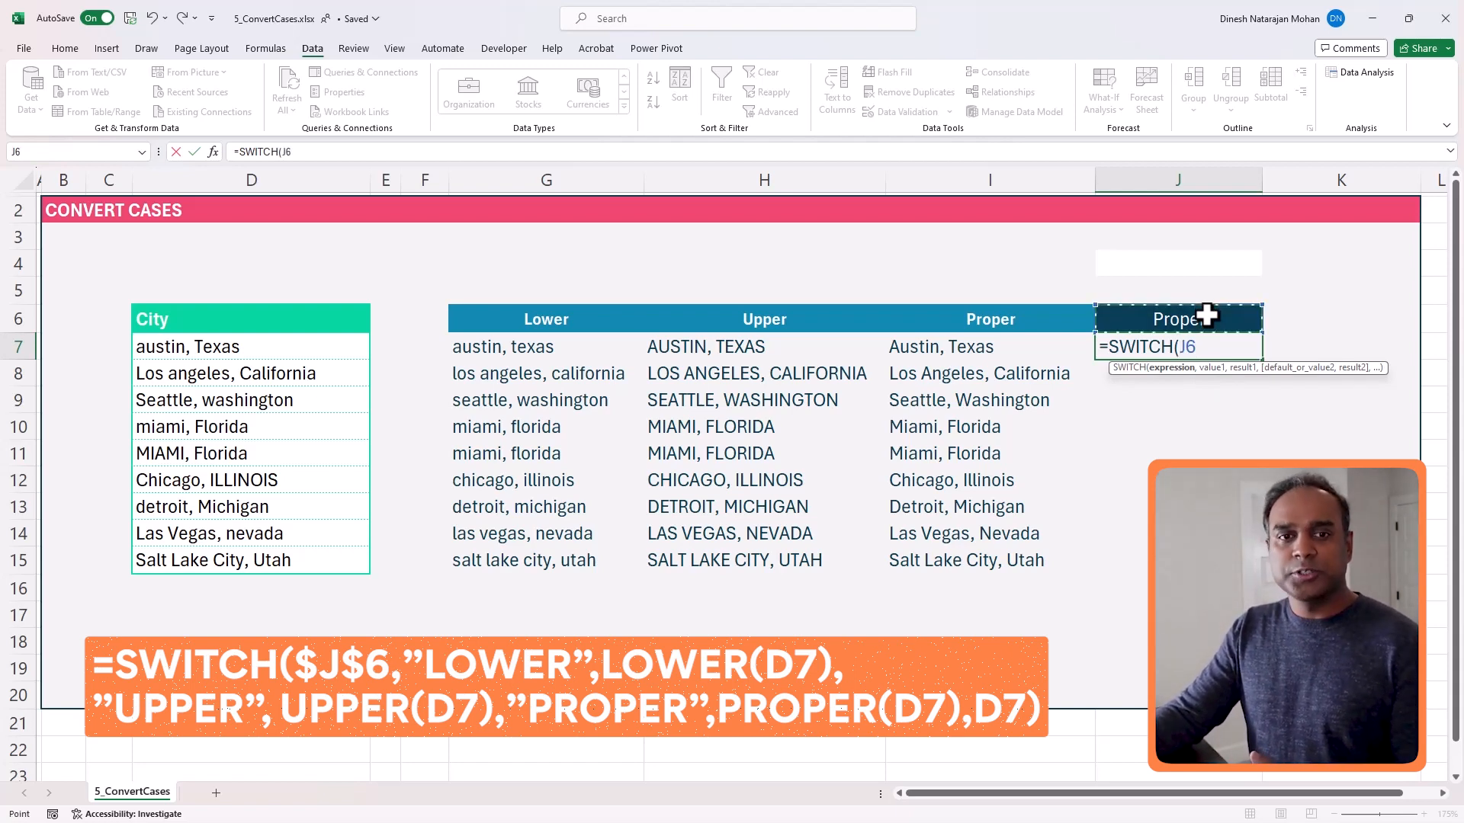
text(,)
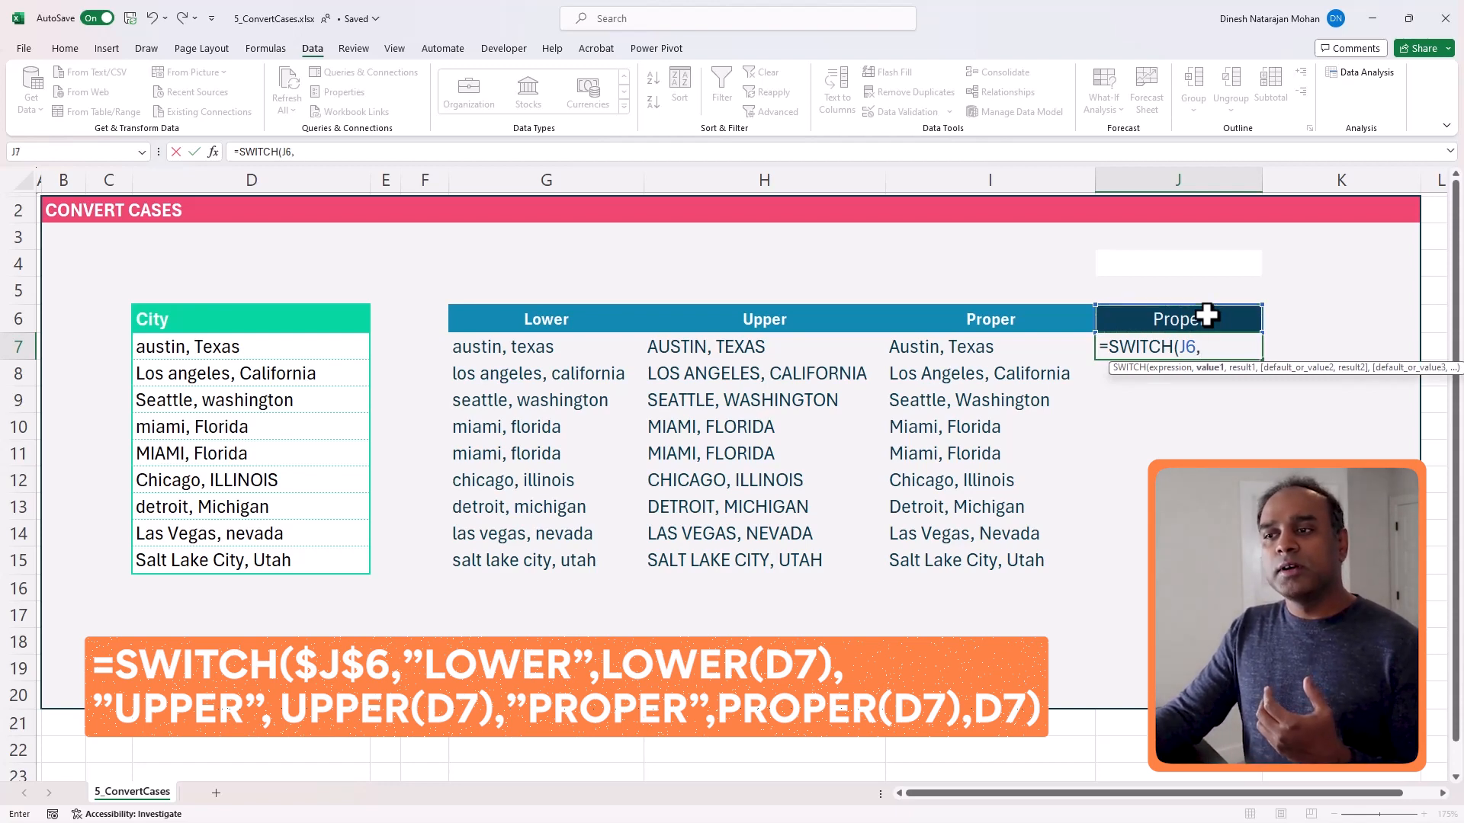
double_click(285, 151)
key(F4)
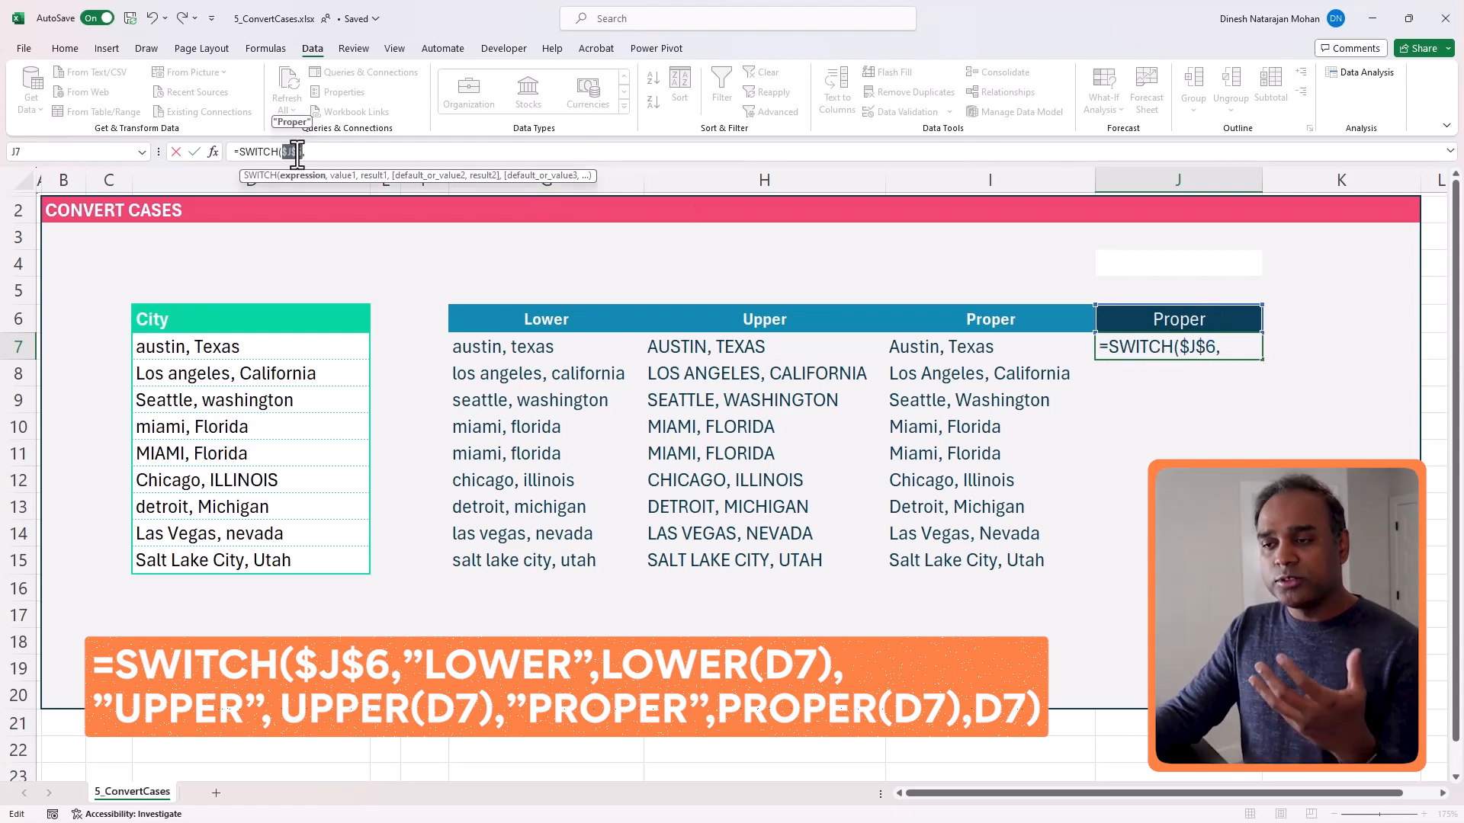
Add the first value/result pair to the J7 SWITCH formula: "Lower" returning LOWER(D7).
click(313, 152)
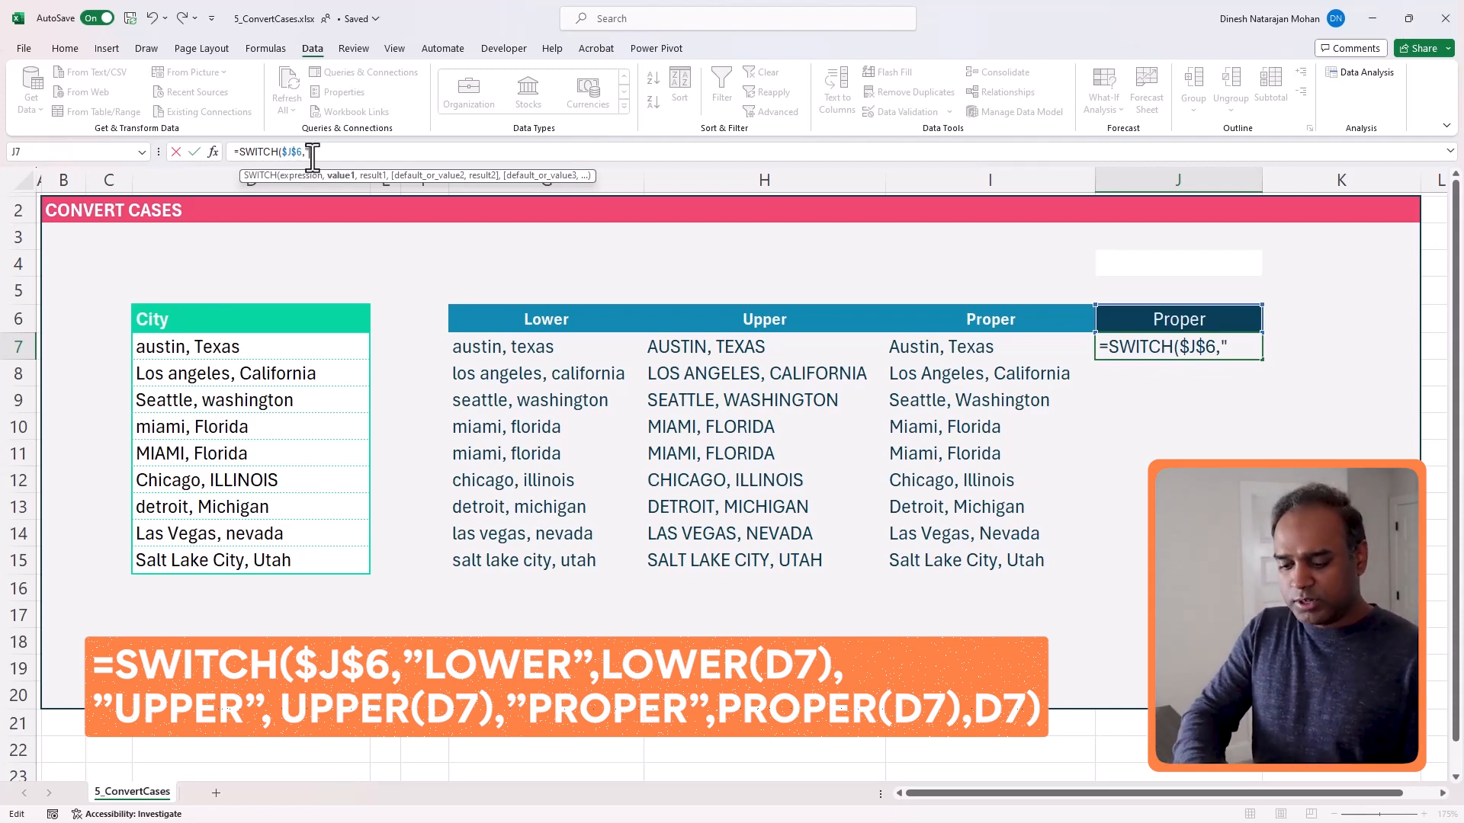
text(Lower")
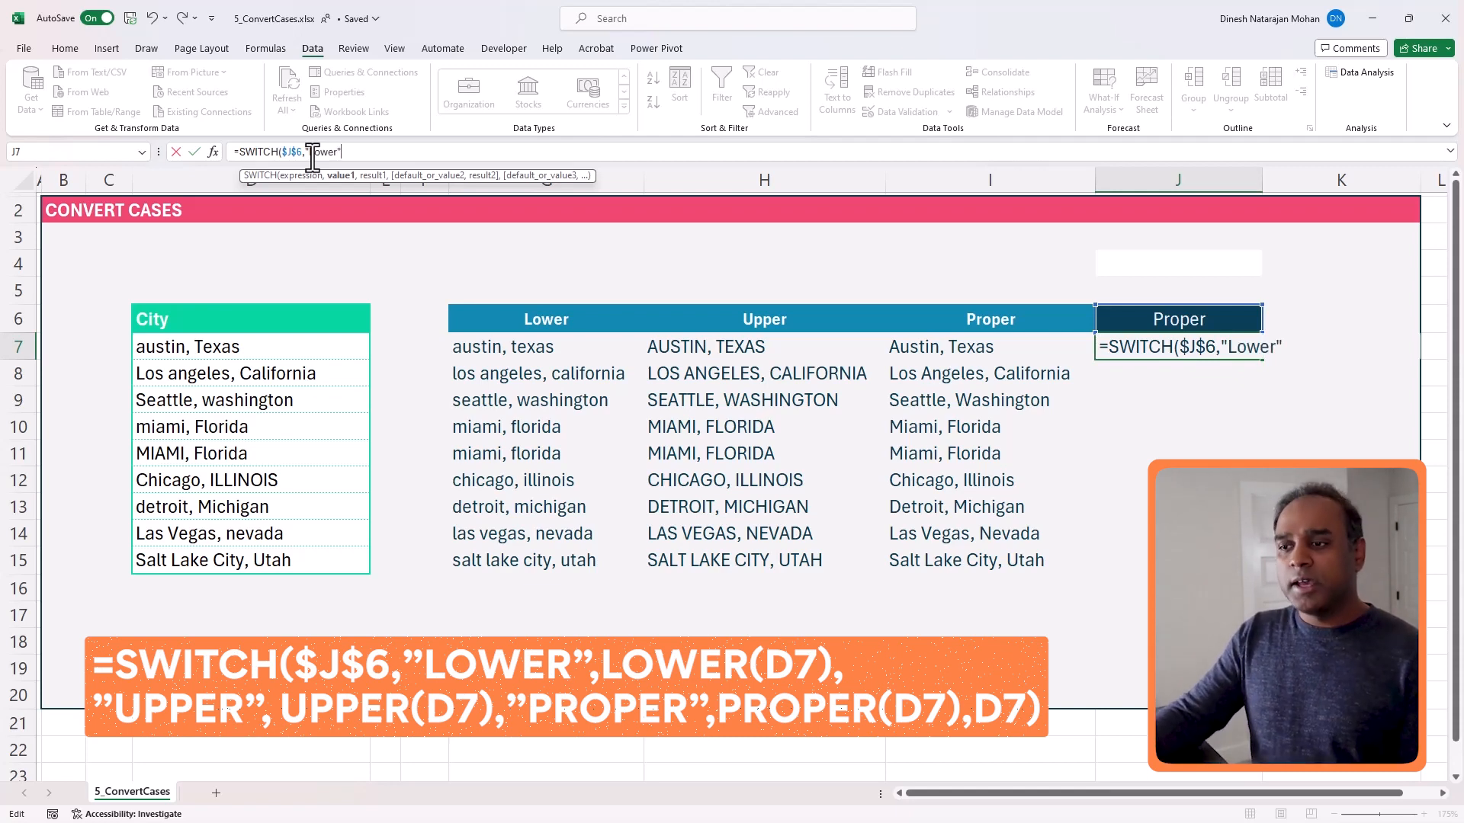
text(,)
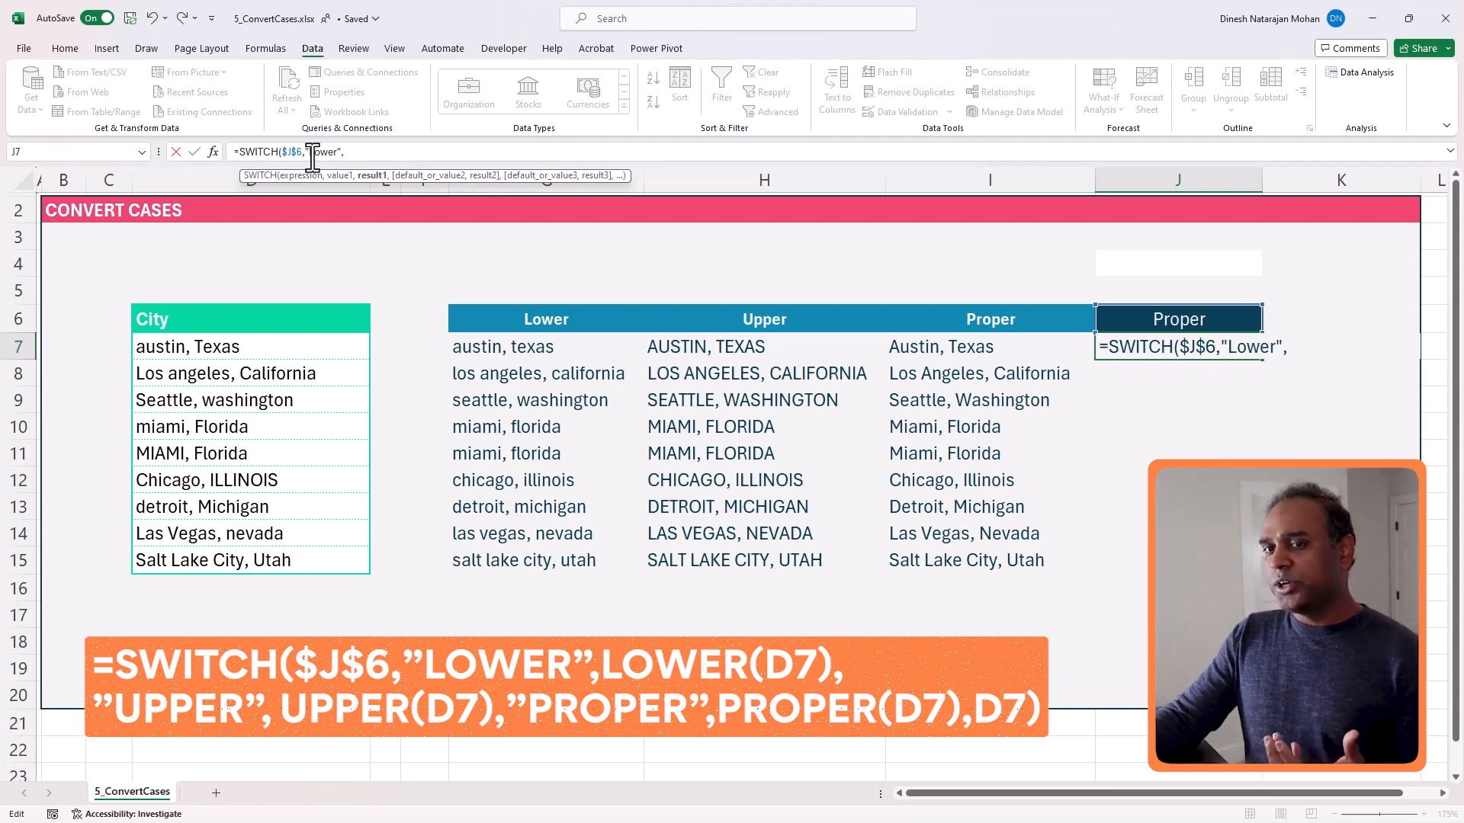
text(lower)
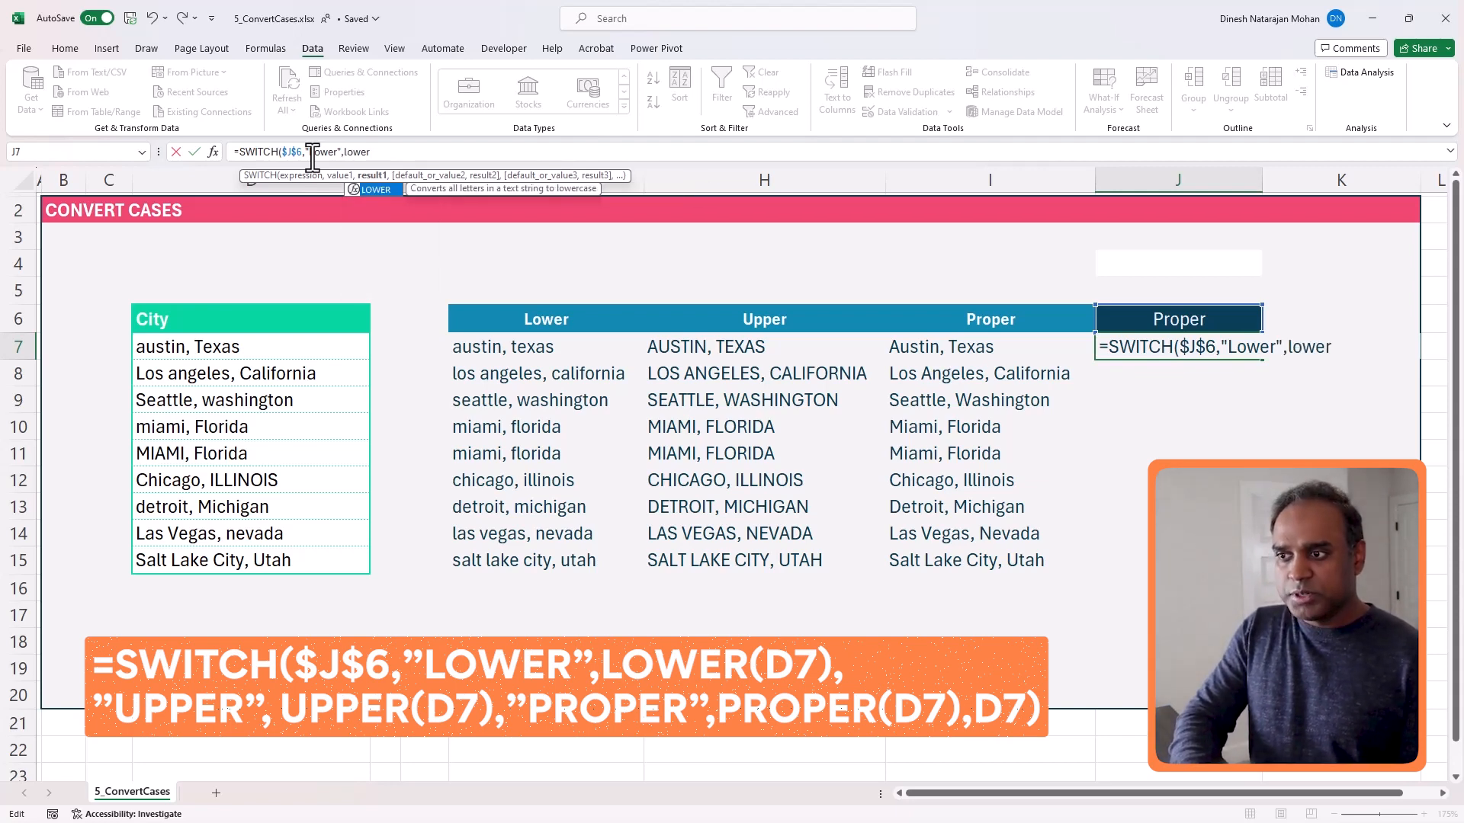
text(()
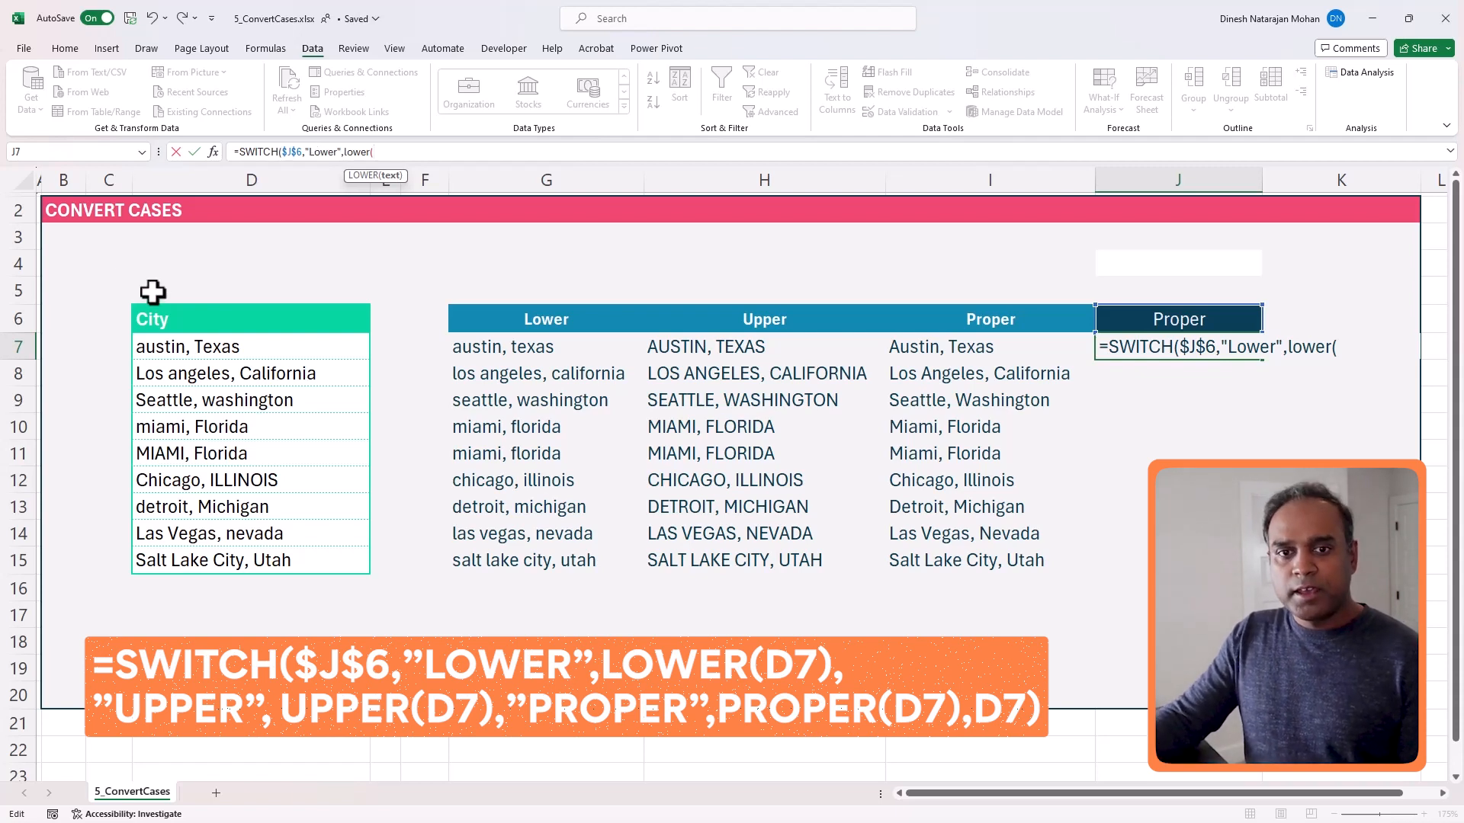
click(182, 347)
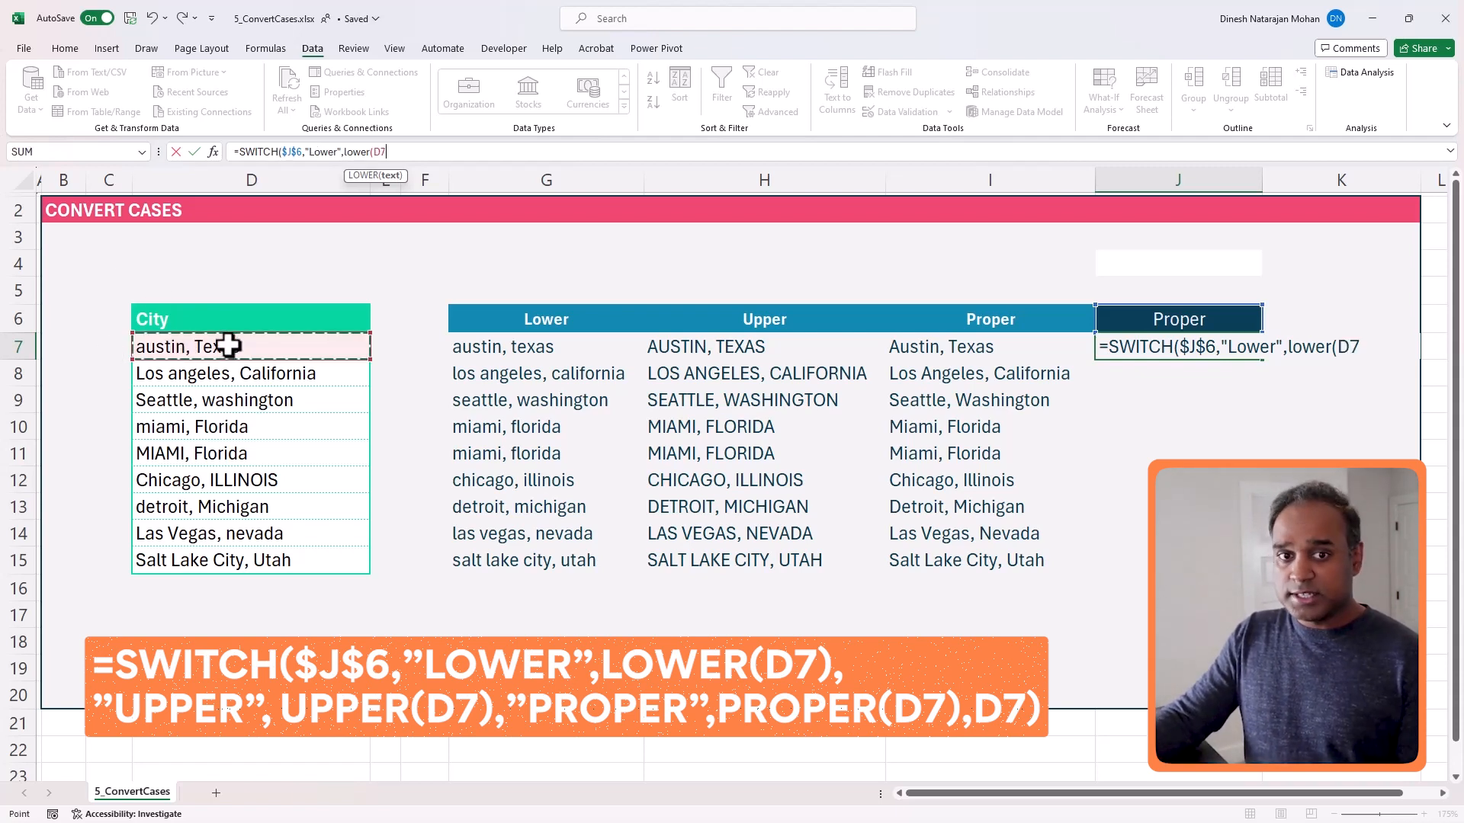
text())
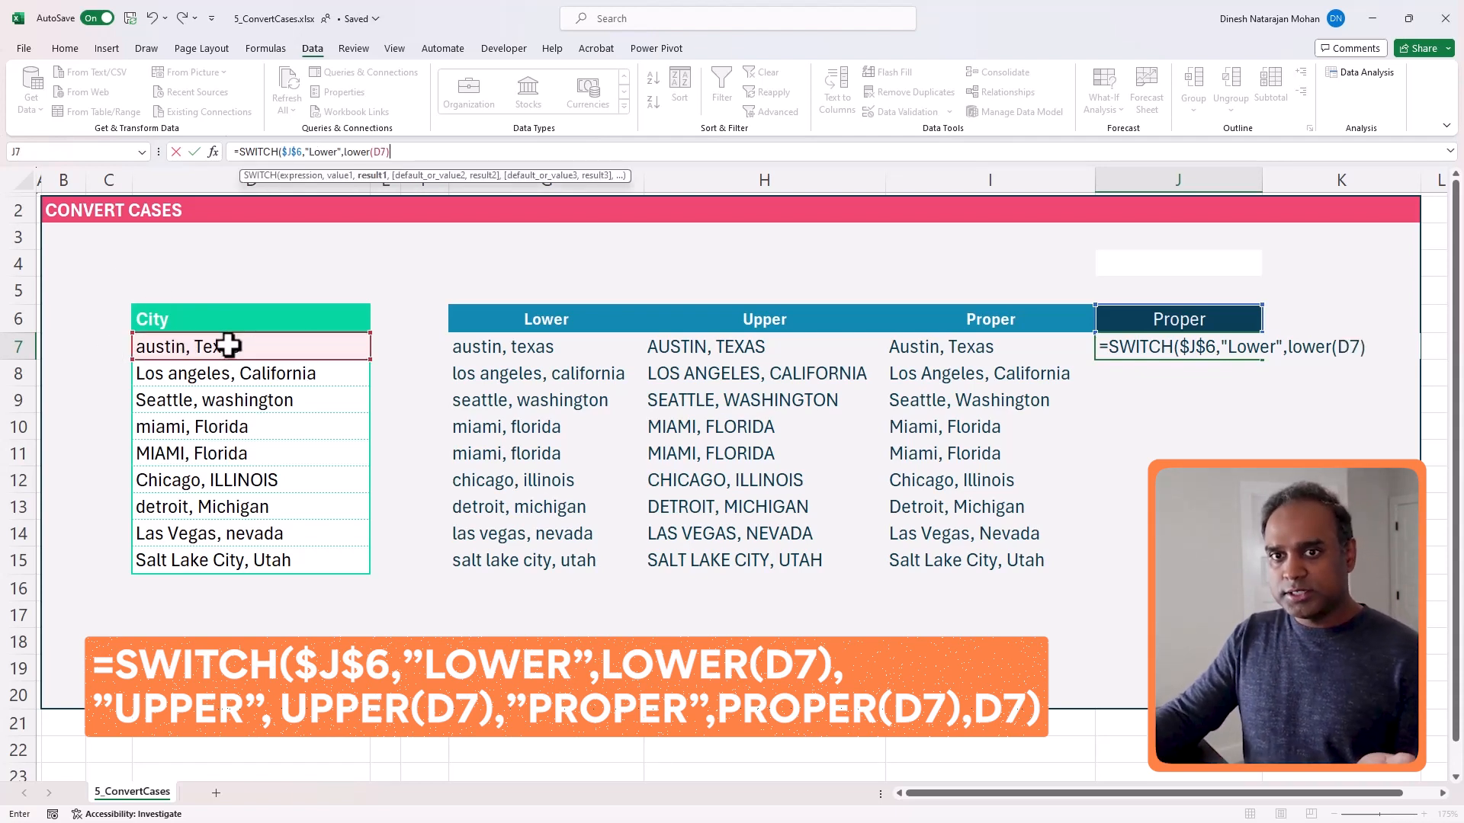
text(,)
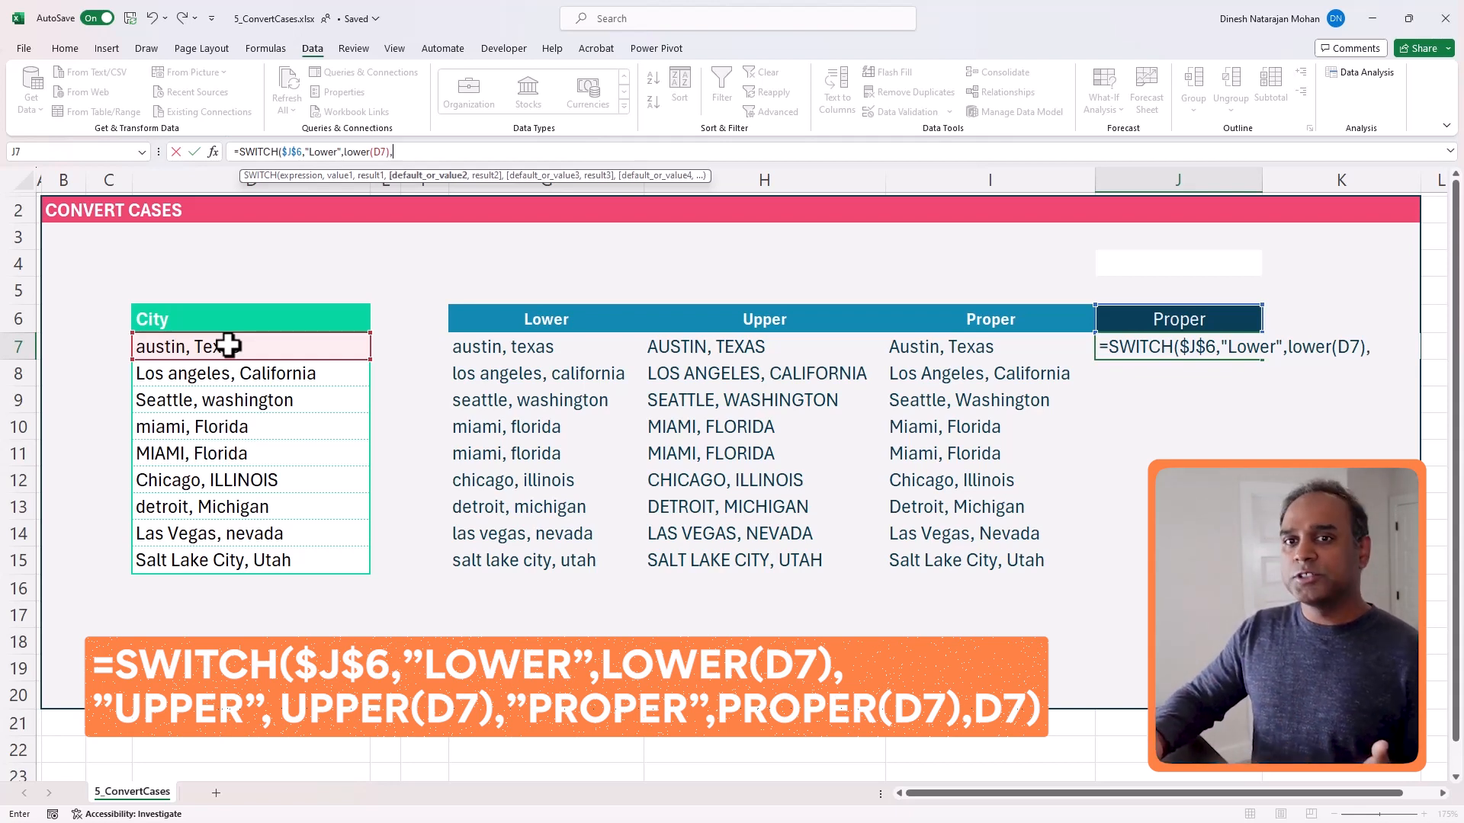
Add the second value/result pair to the SWITCH formula: "Upper" returning UPPER(D7).
text(")
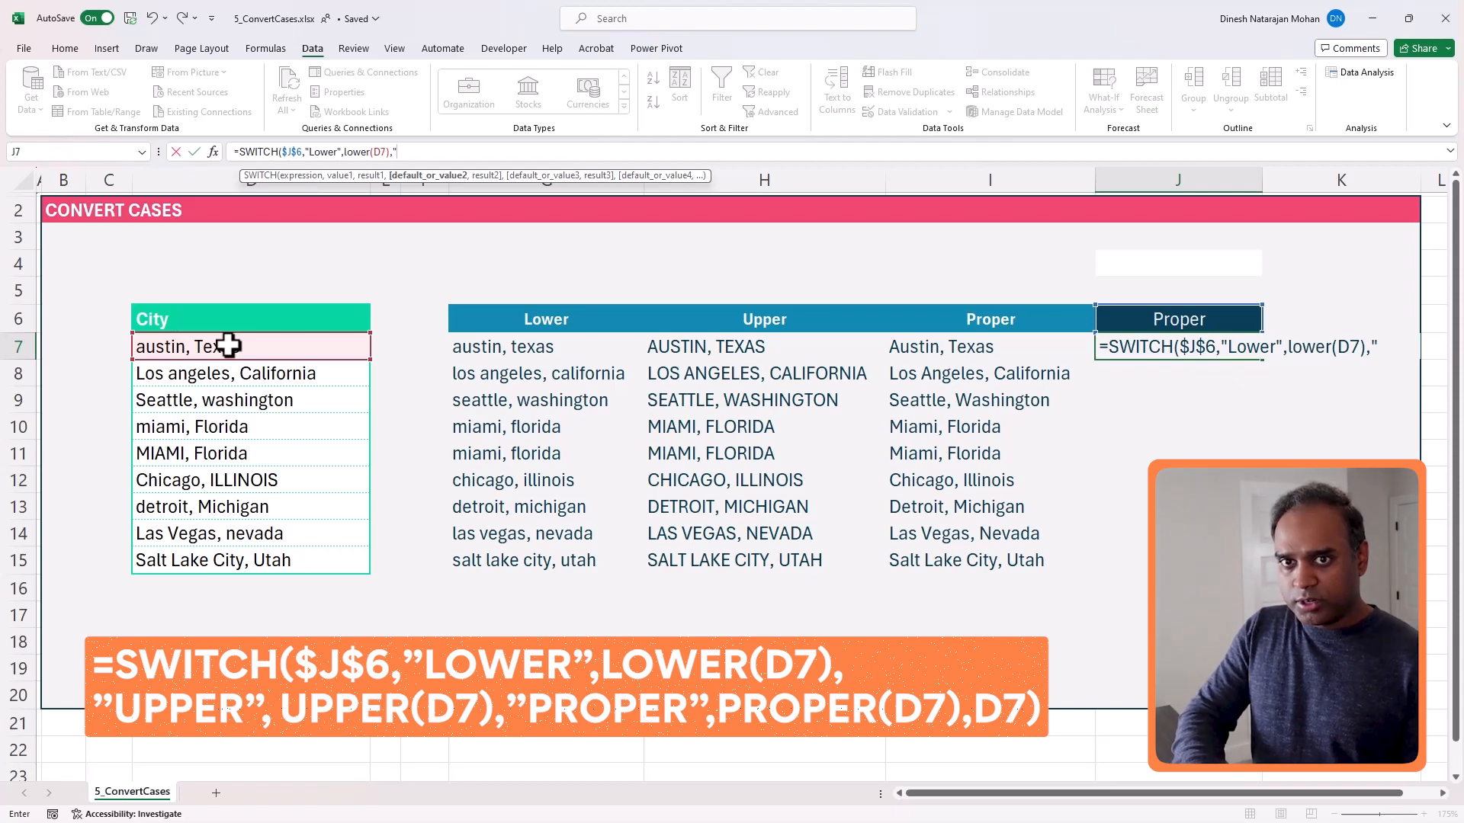
text(Upper)
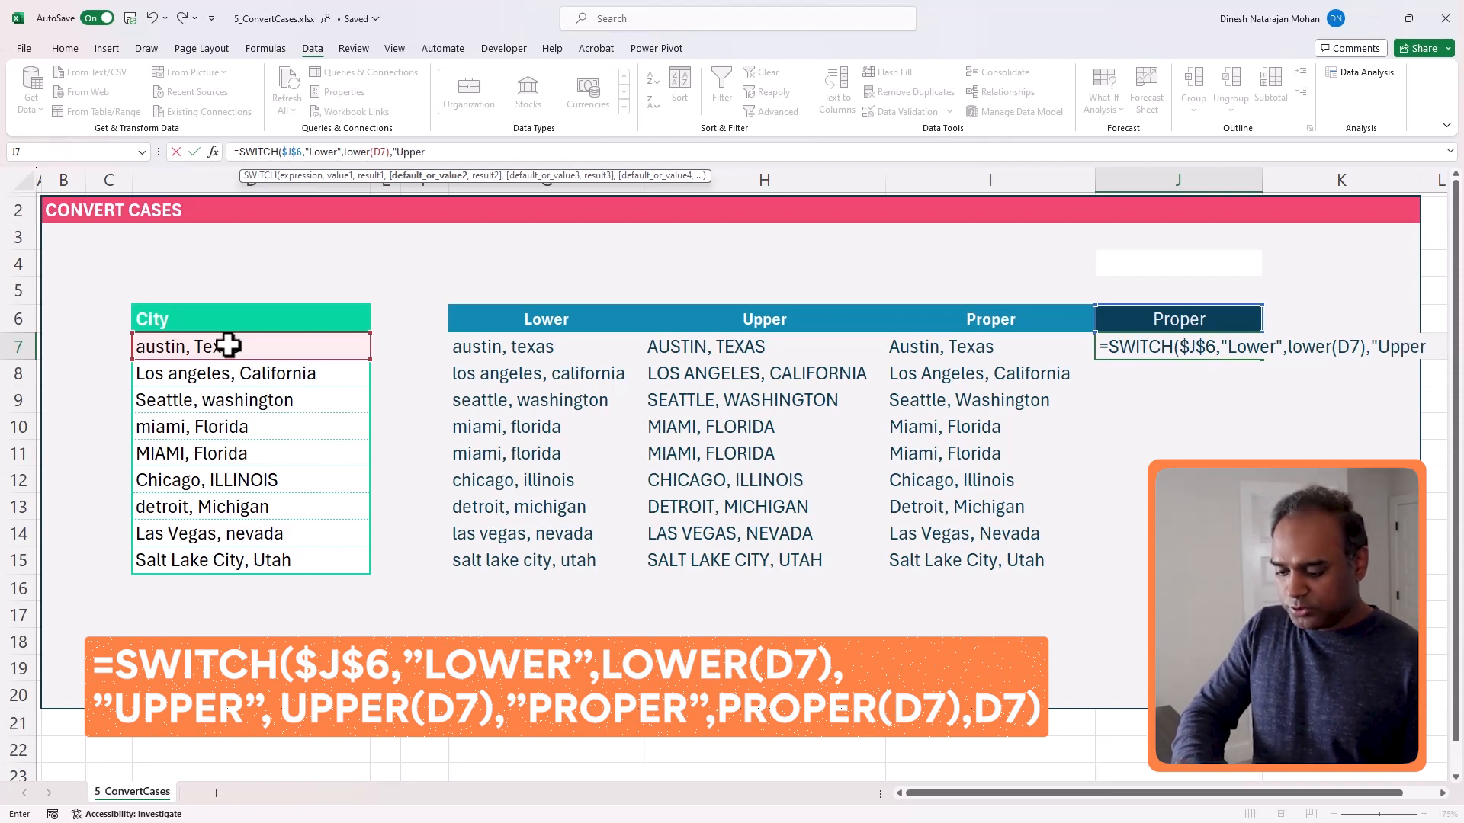
text(",)
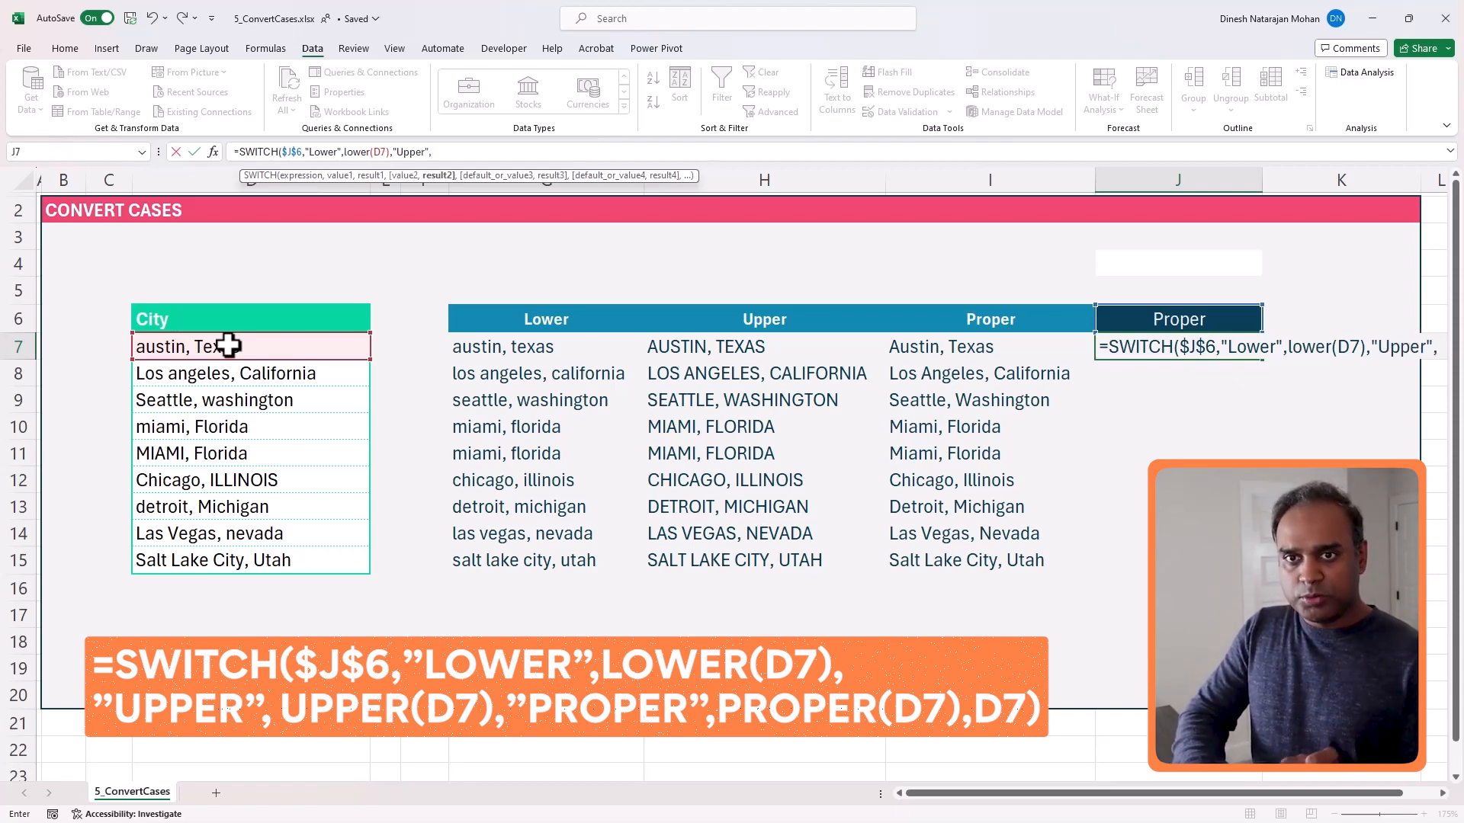
text(Upper()
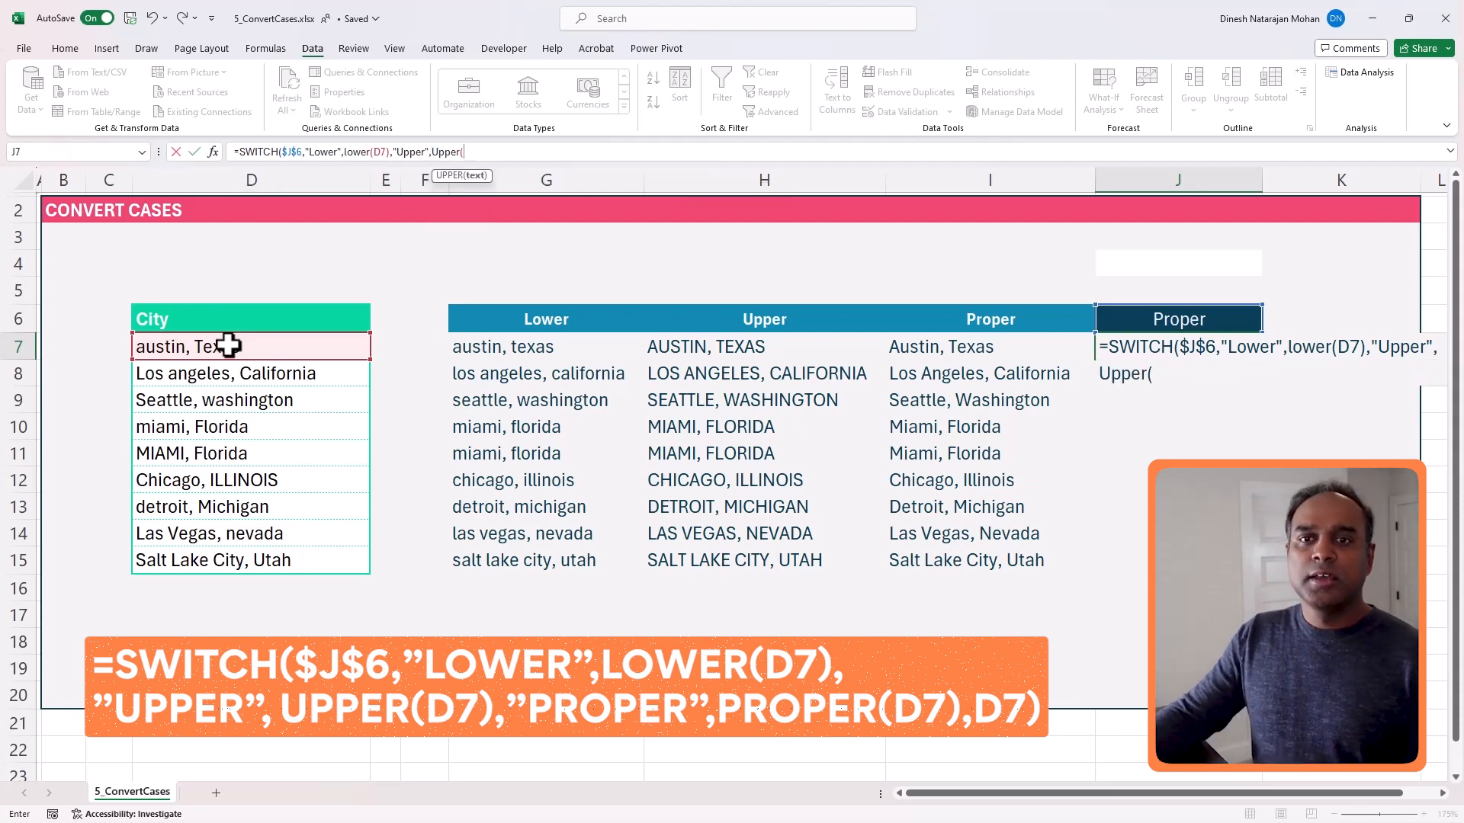
click(228, 346)
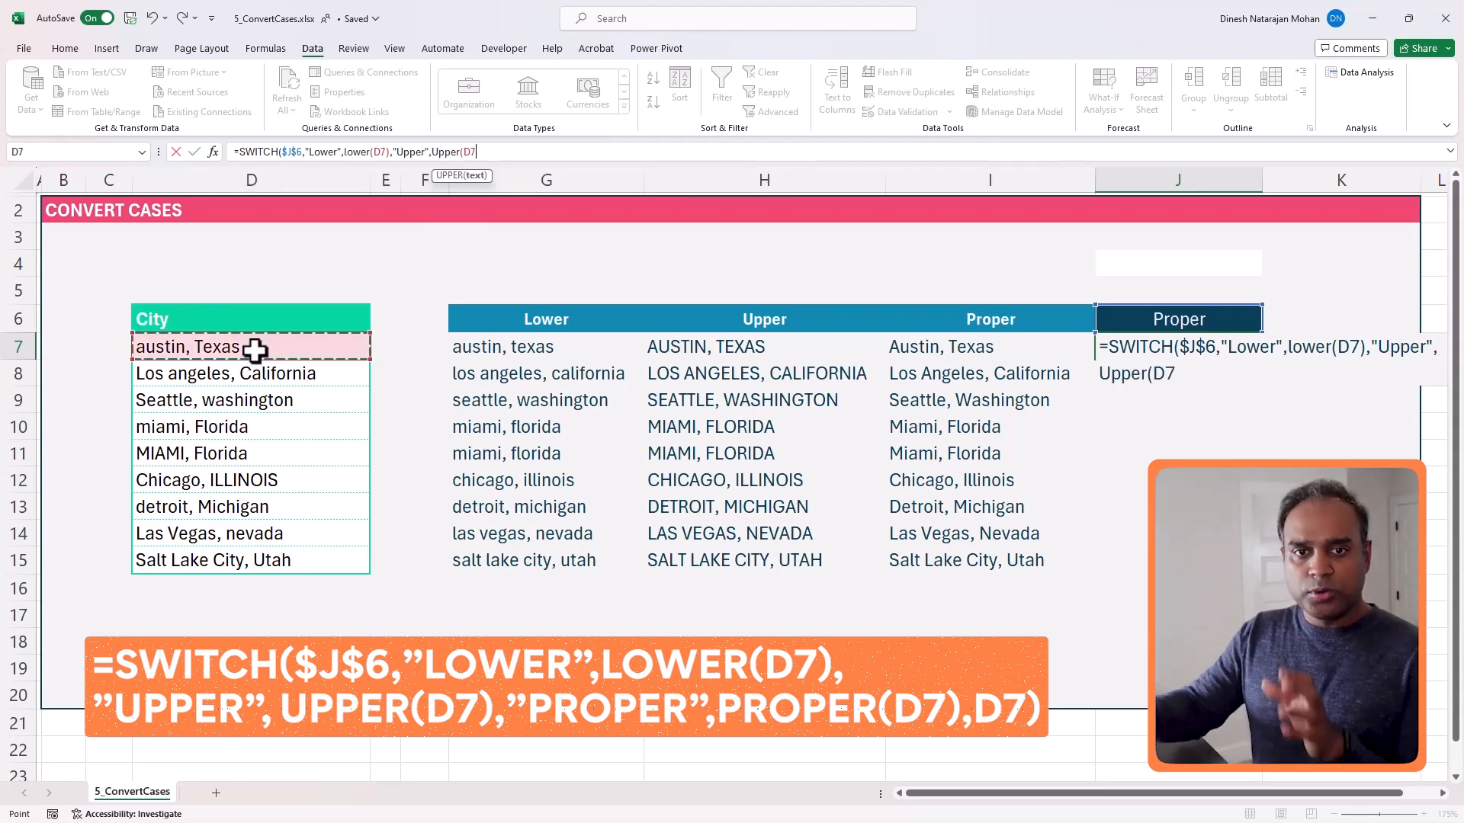
text(),)
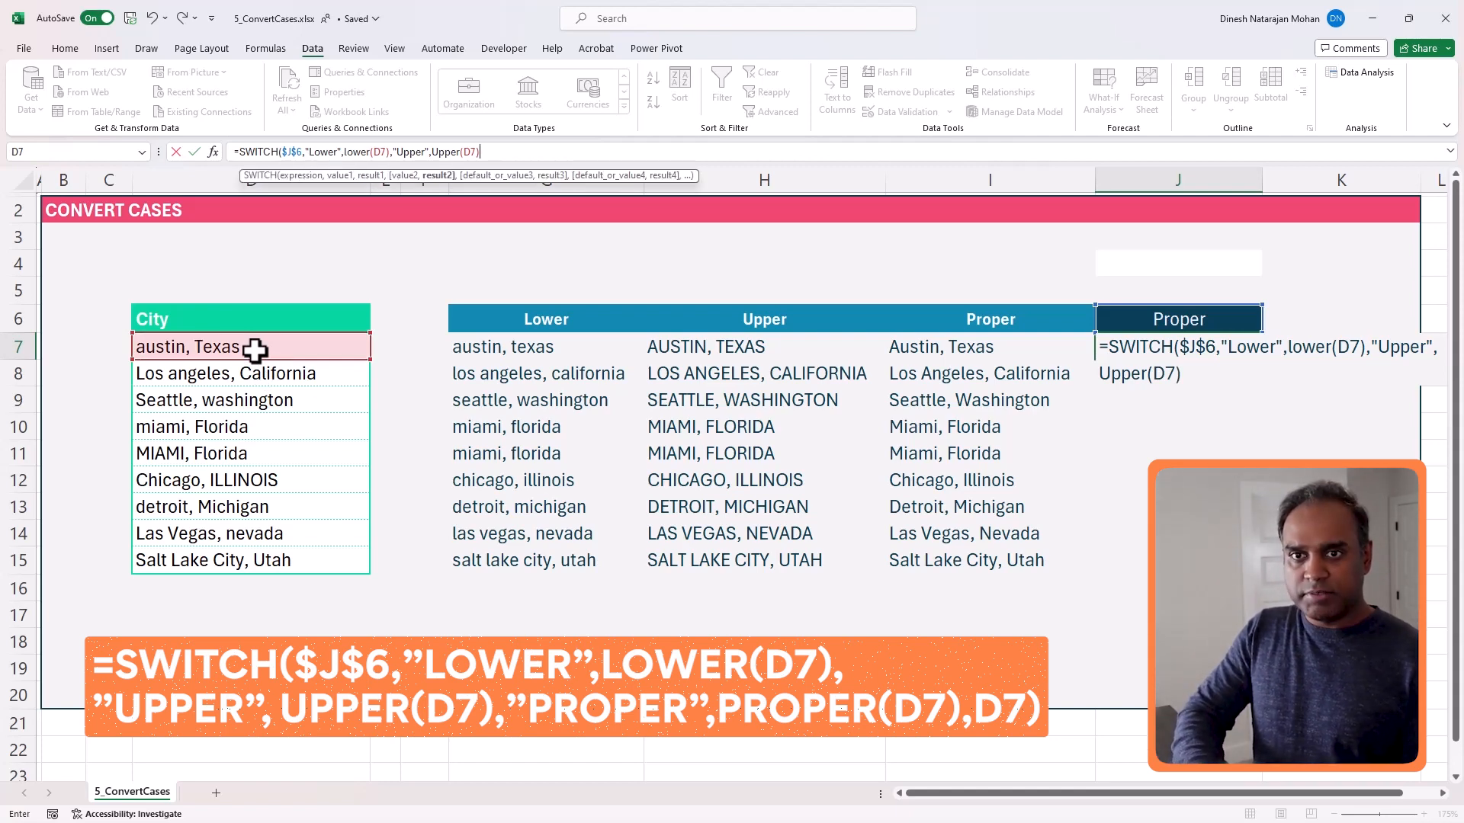
Add the third value/result pair to the SWITCH formula: "Proper" returning PROPER(D7).
text("Pro)
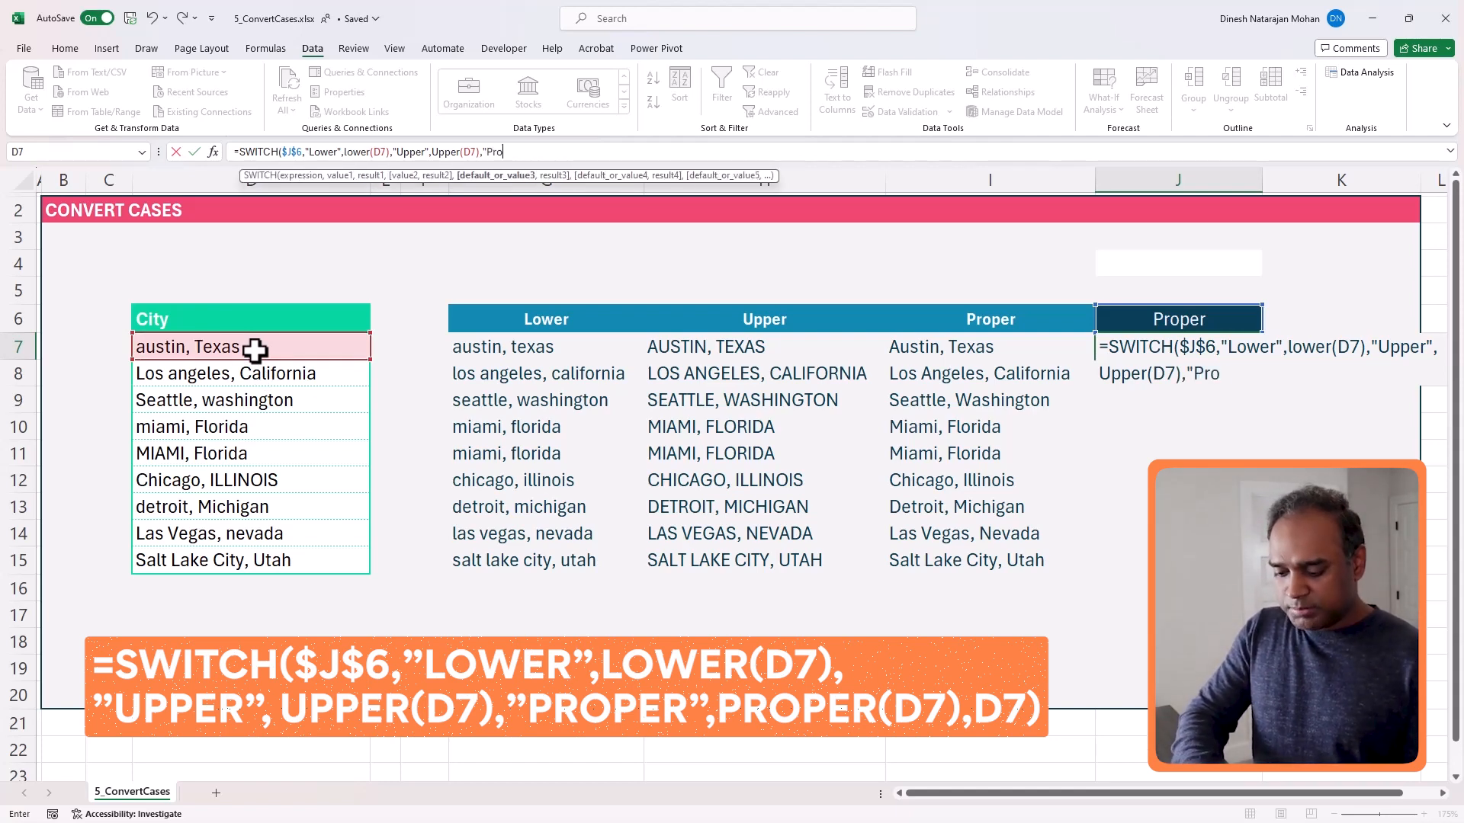
text(per",)
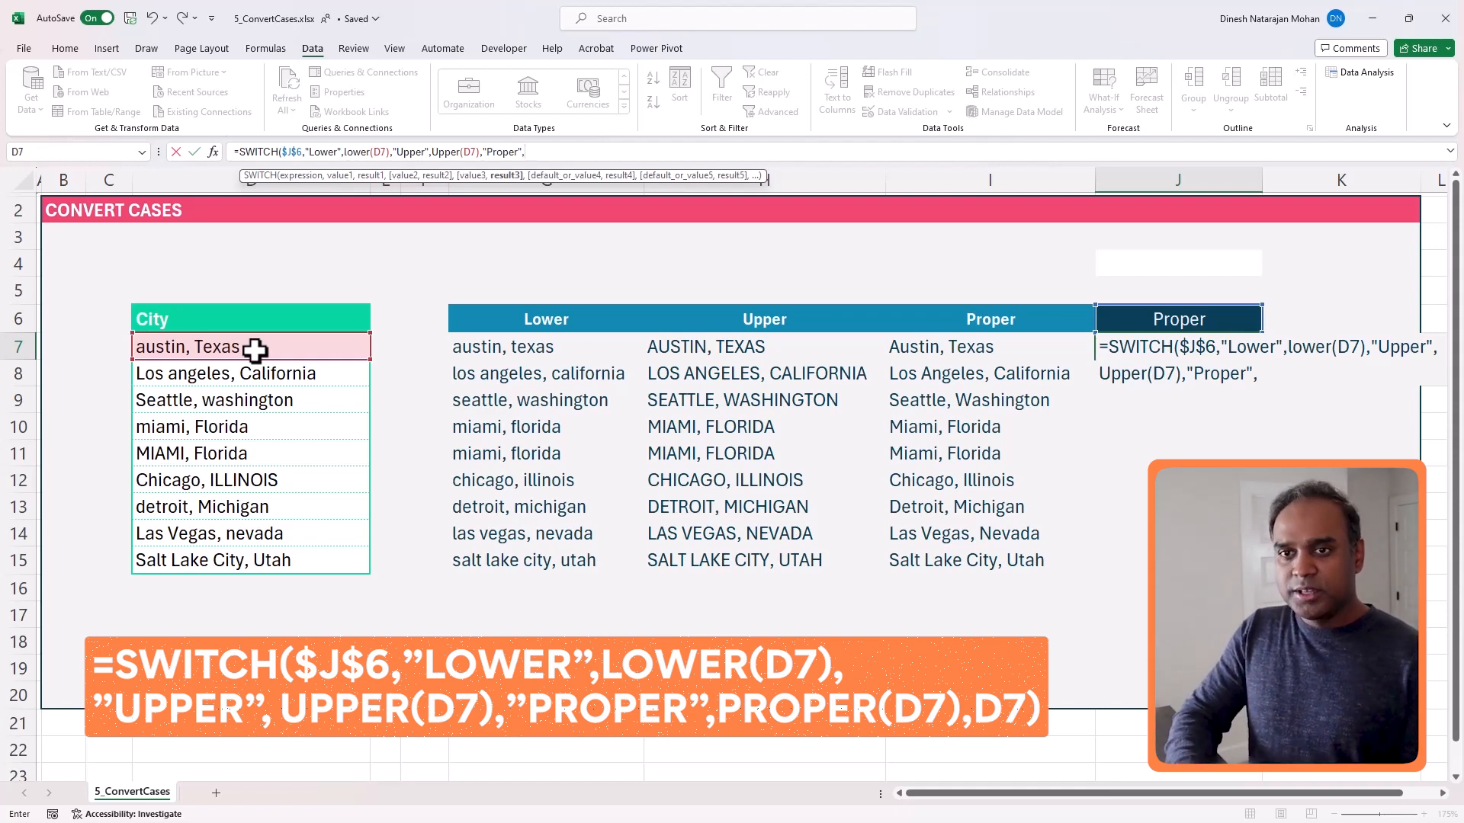
text(Proper()
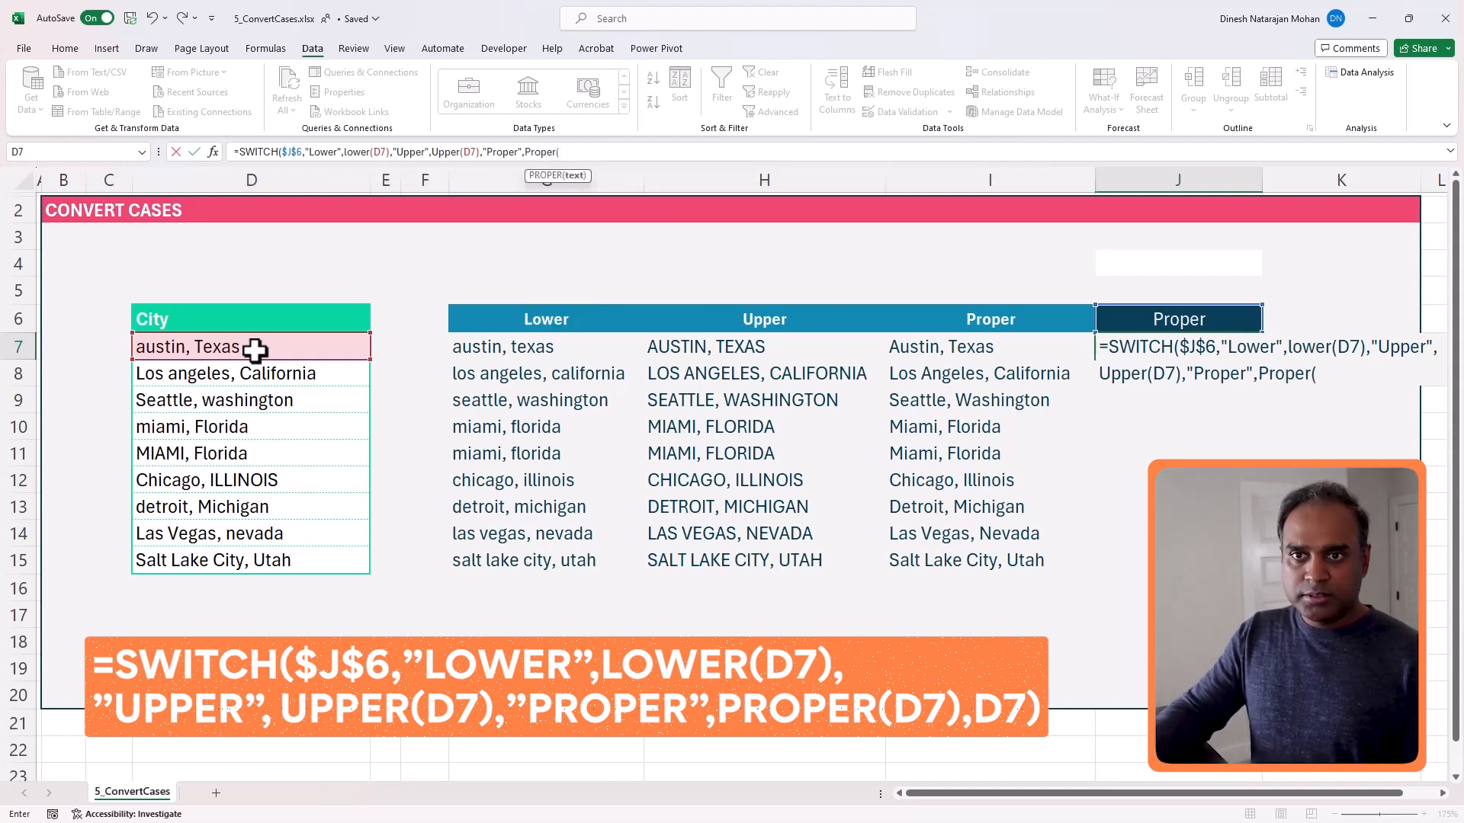
click(244, 352)
text())
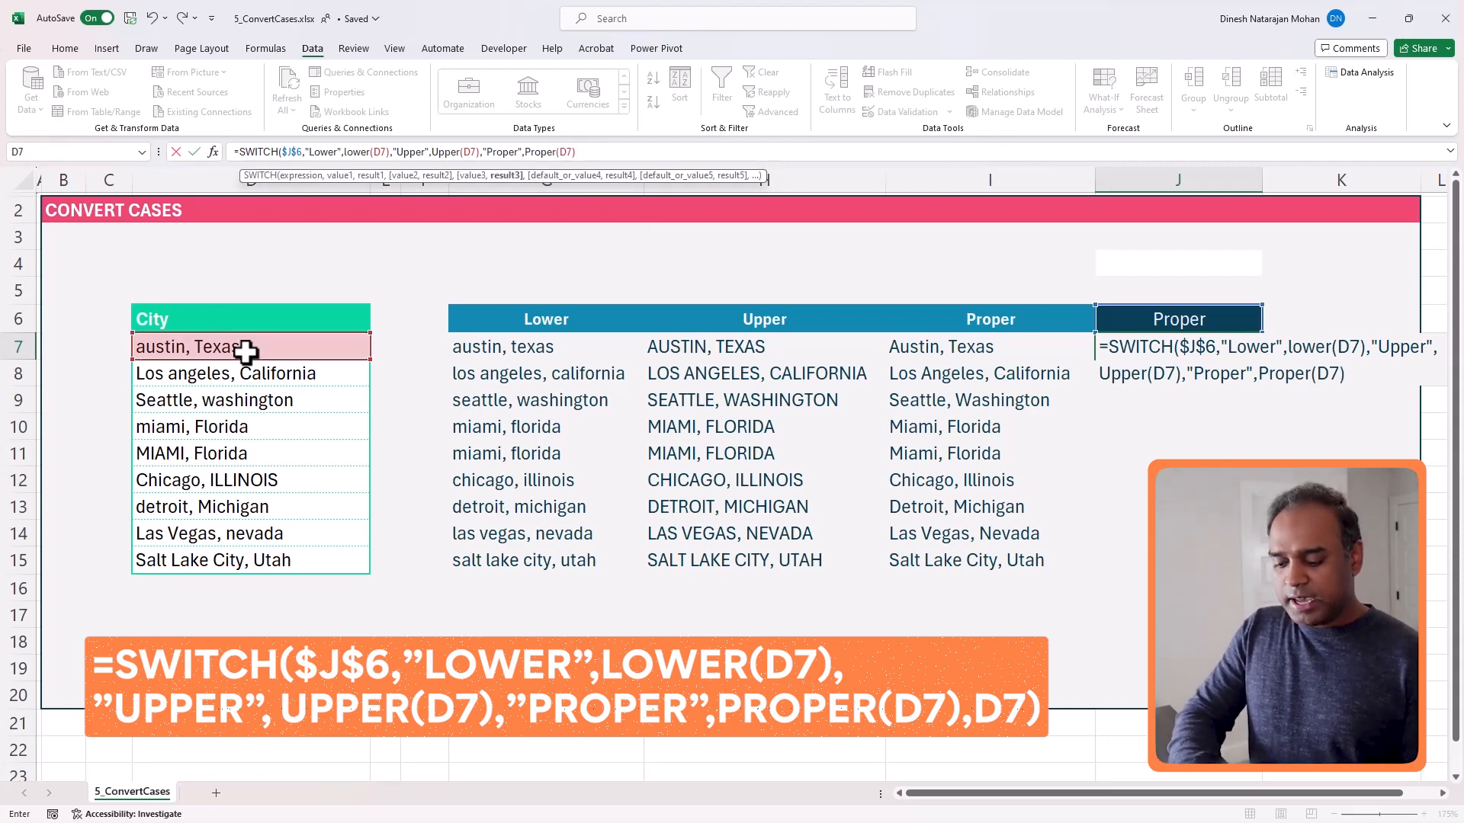
Finish the SWITCH formula with D7 as the default result and fill it down from J7 to J15.
text(,)
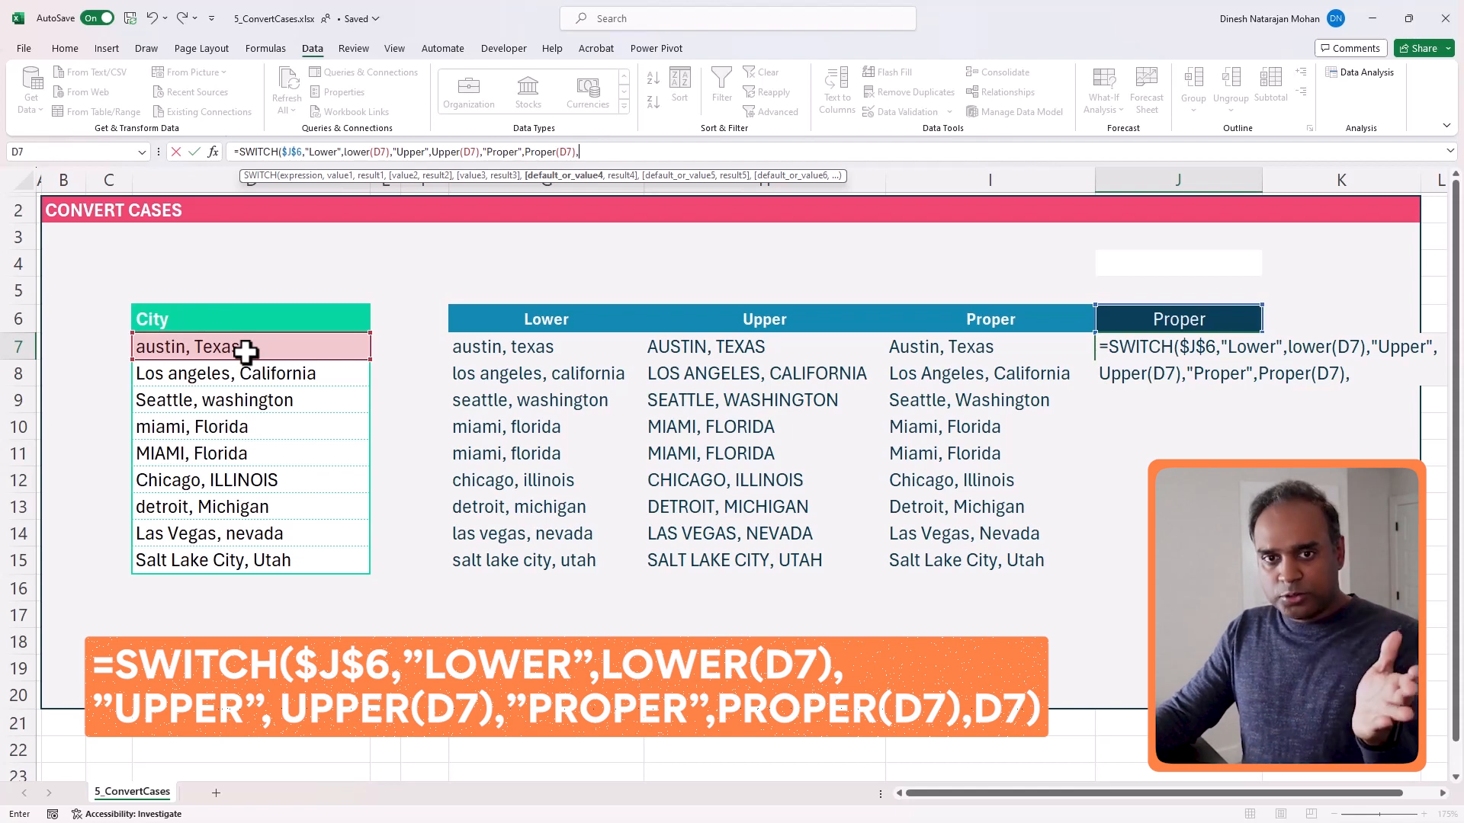
click(244, 352)
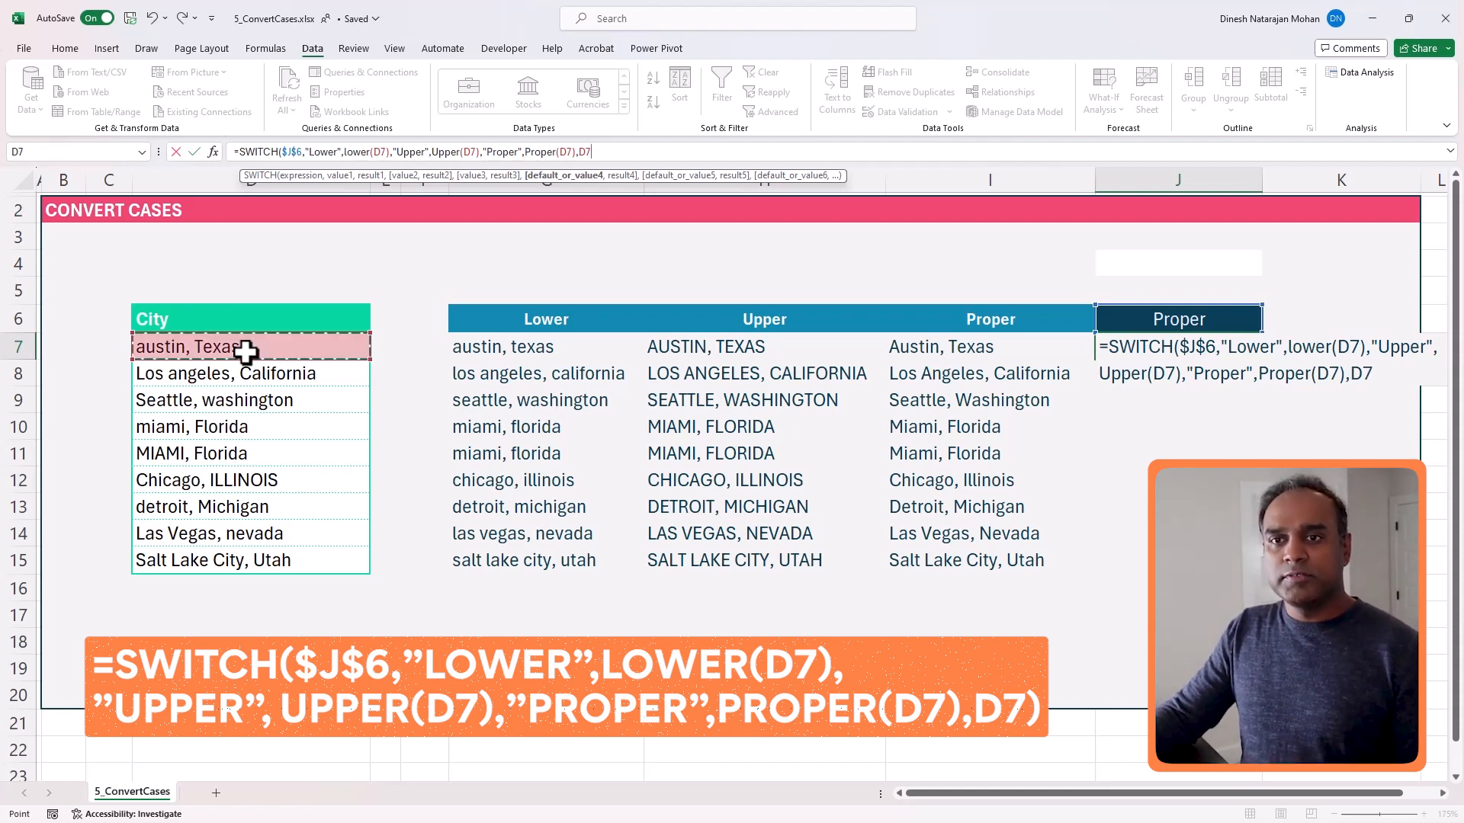
text())
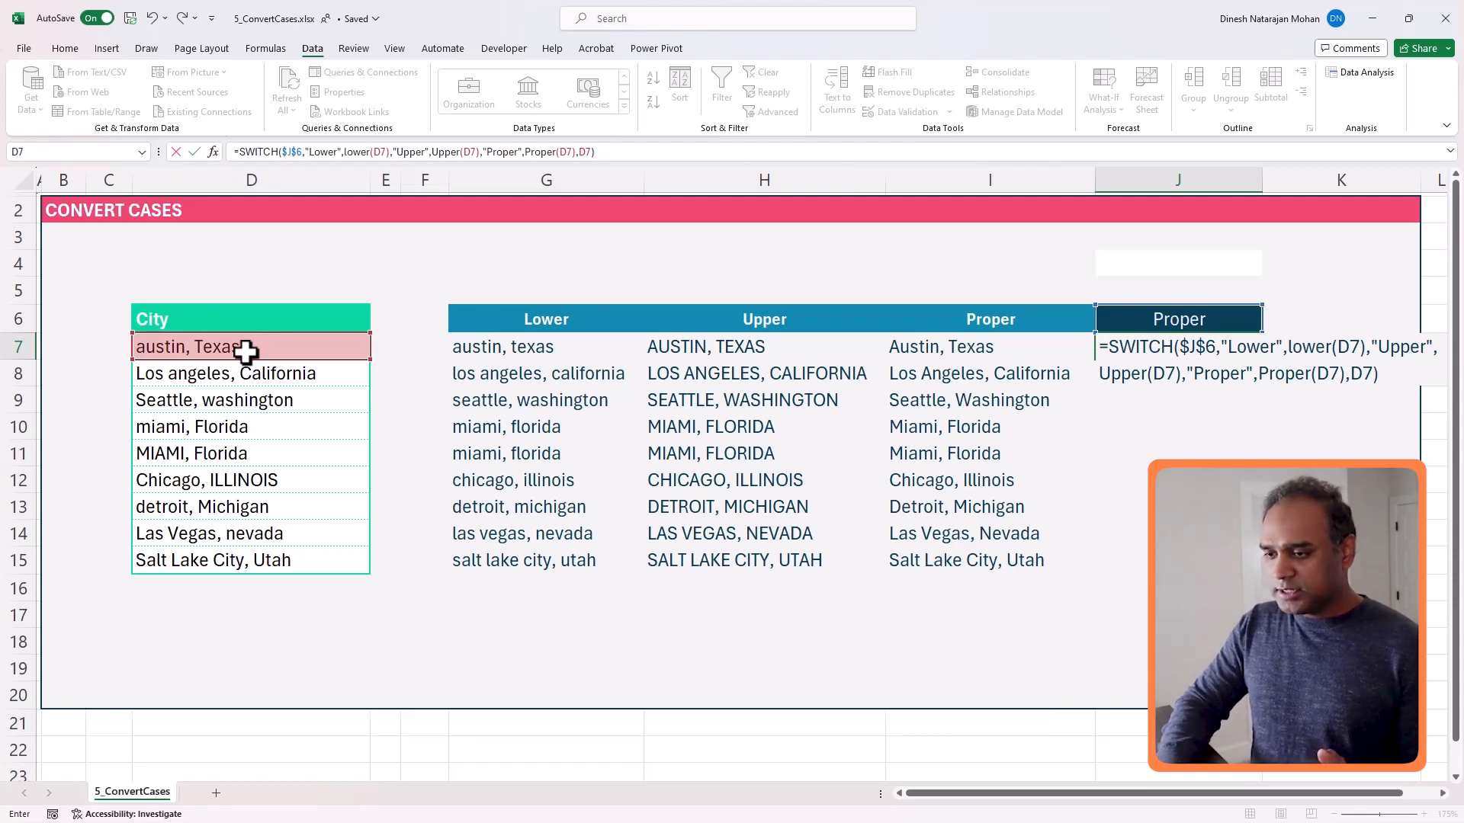
key(ctrl+Return)
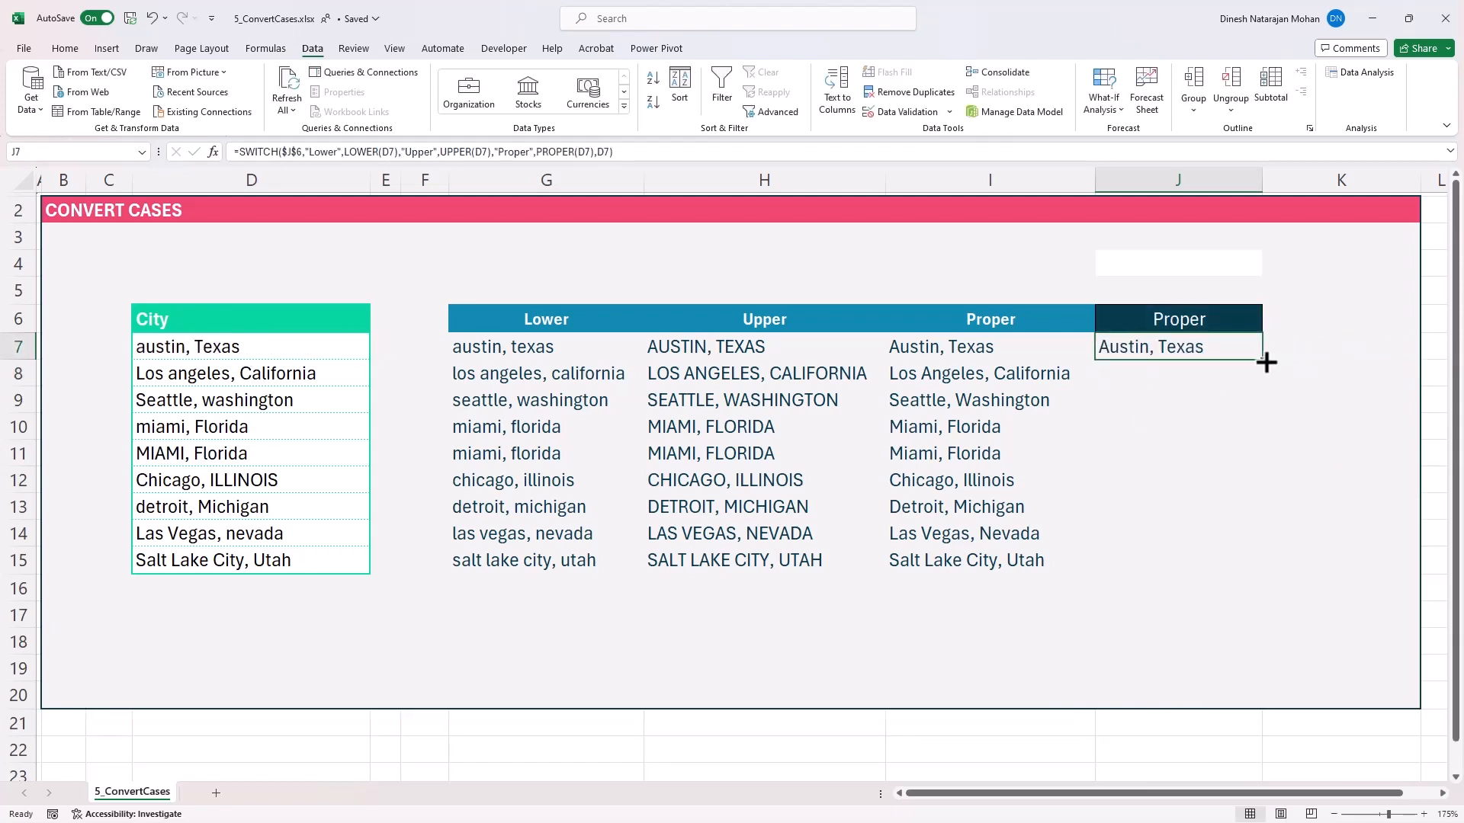
drag(1265, 363, 1250, 563)
Test the SWITCH column by choosing Lower in the J6 case selector and check the city names below it.
click(1257, 327)
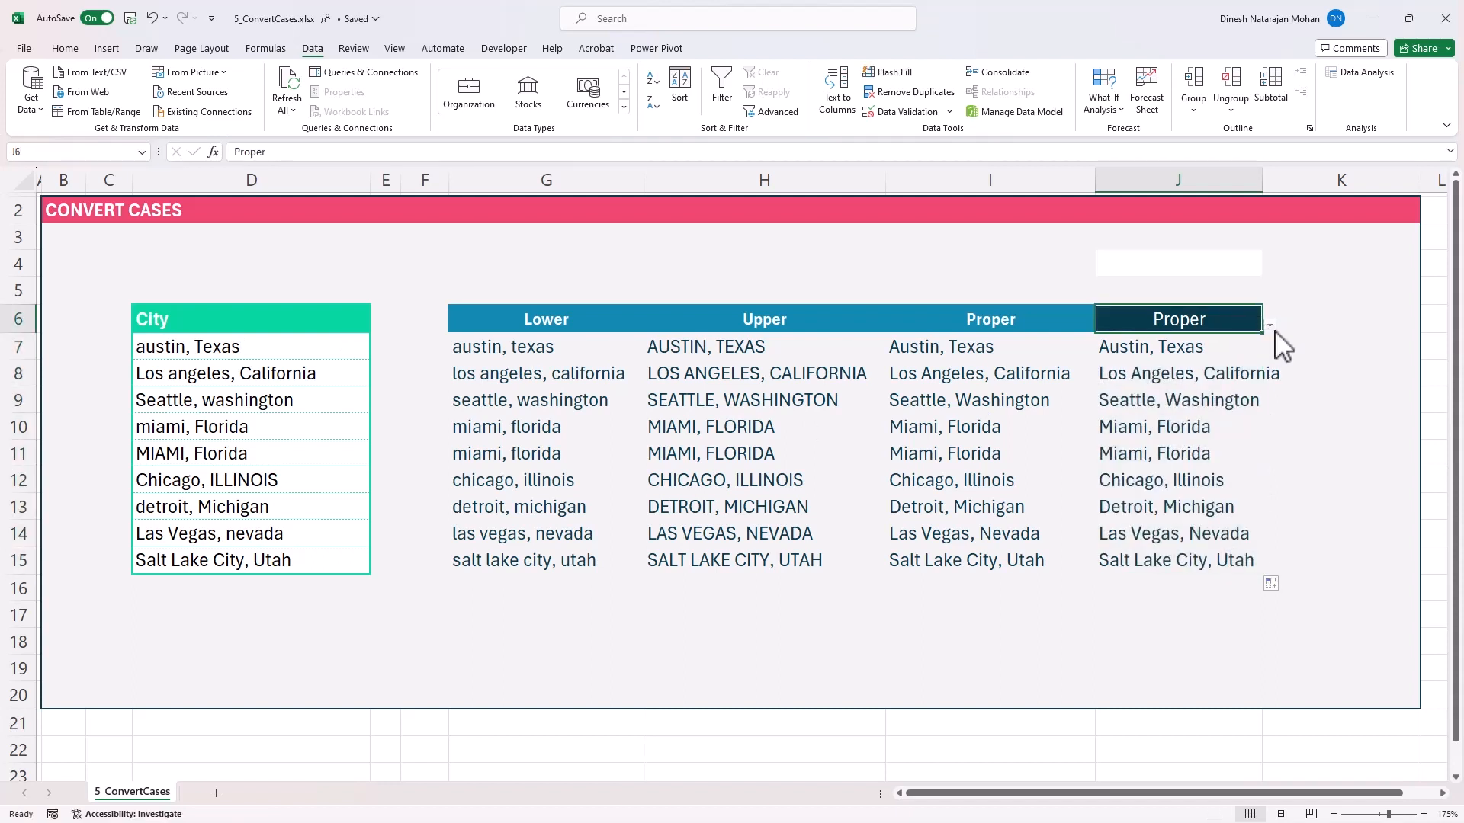
click(1270, 326)
click(1231, 344)
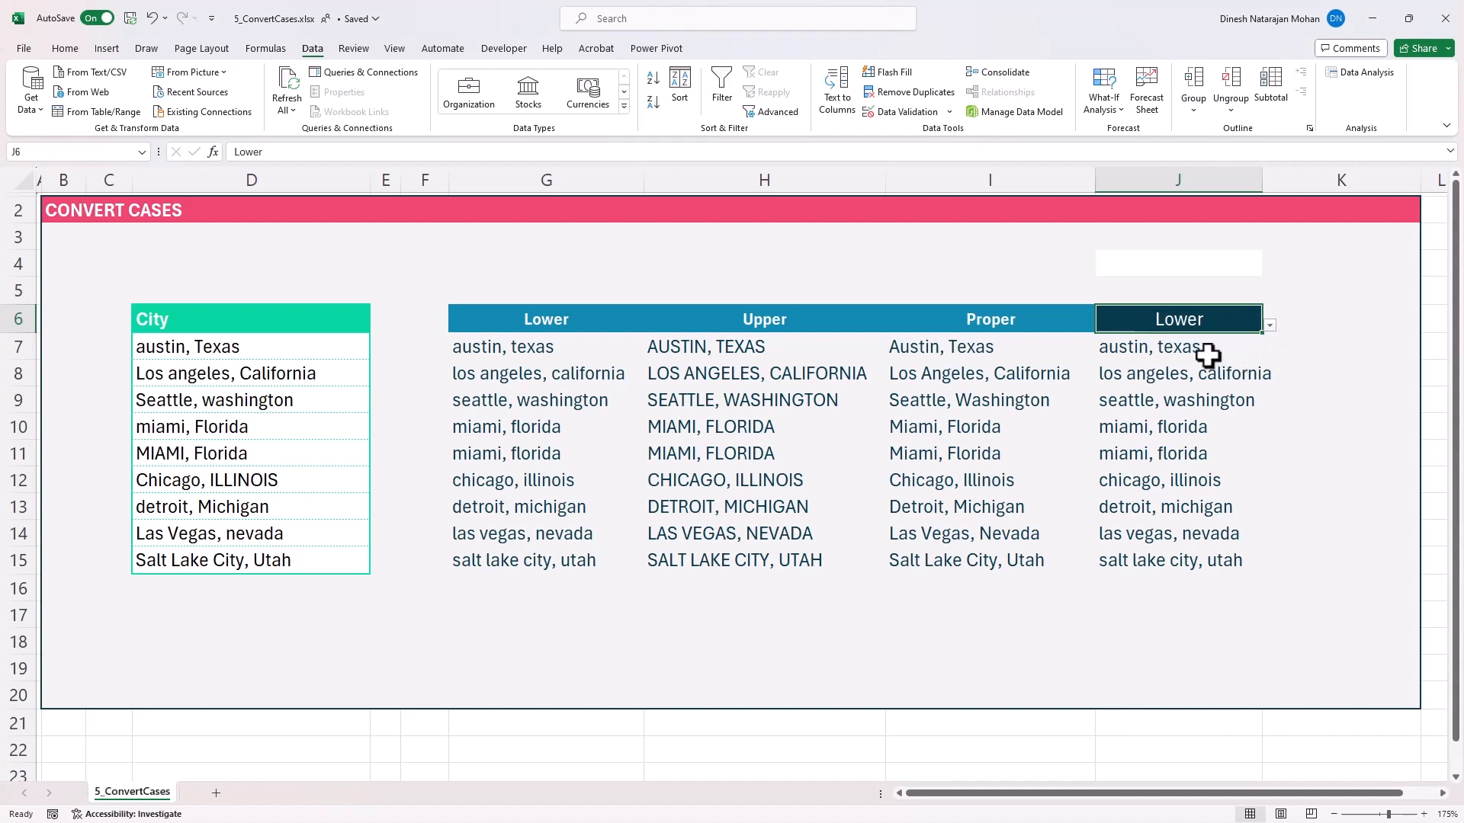
drag(1197, 373, 1192, 555)
Set the J6 case selector to Upper.
click(1248, 335)
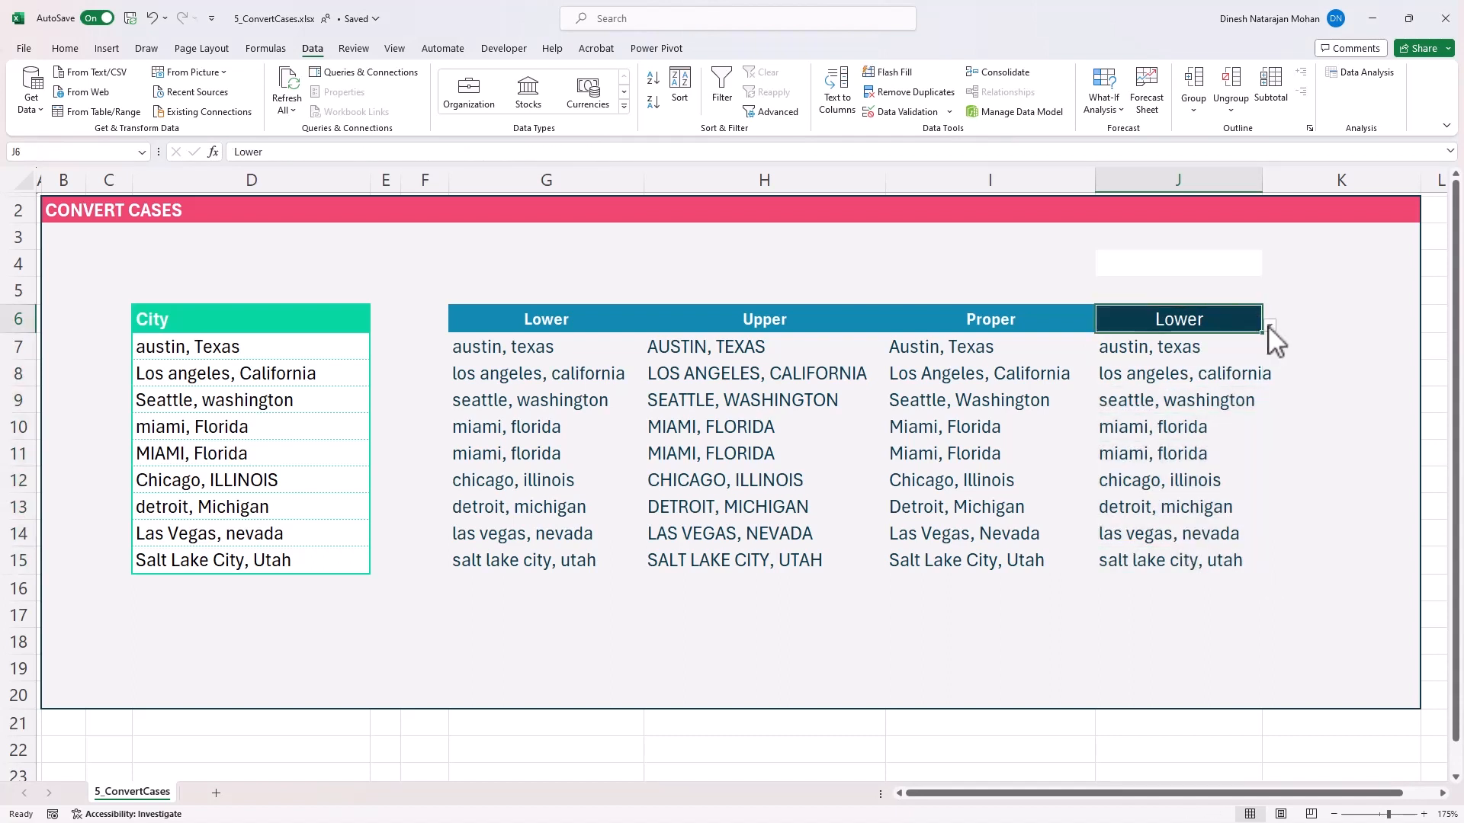
click(1270, 325)
click(1220, 355)
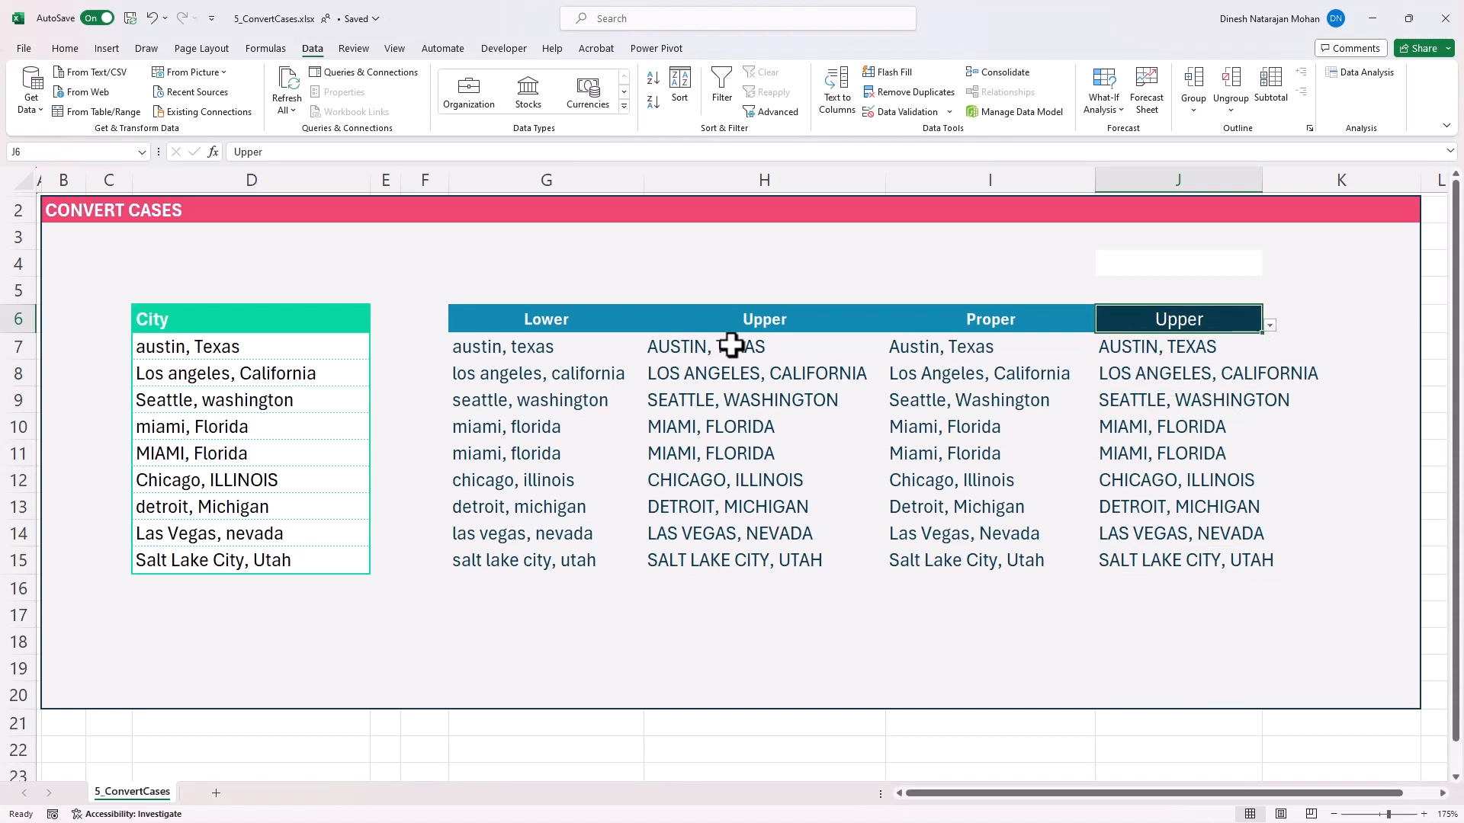
Review the LOWER, UPPER, PROPER and SWITCH formulas in G7, H7, I7 and J7.
click(611, 343)
click(669, 345)
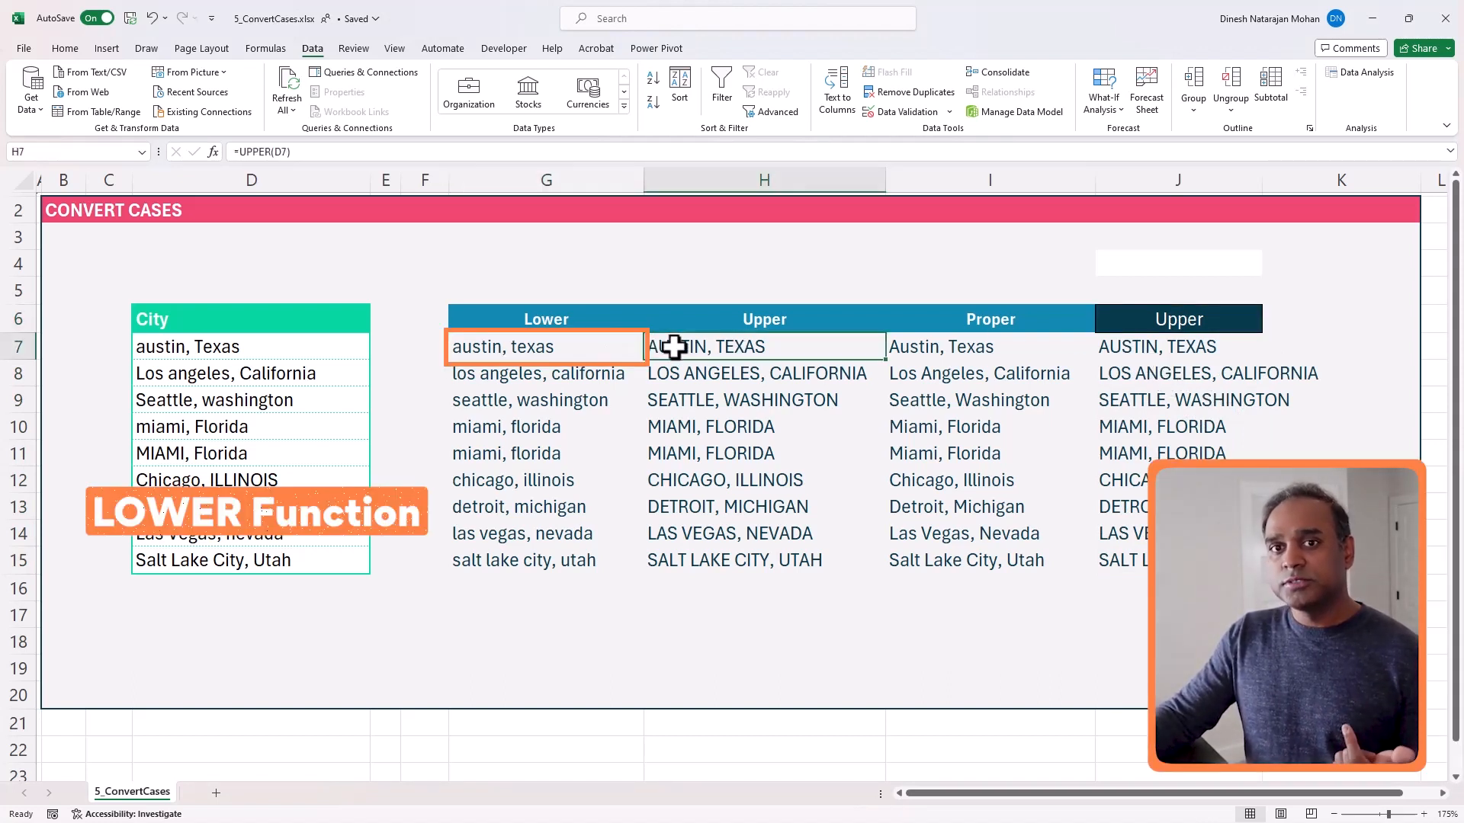
click(901, 349)
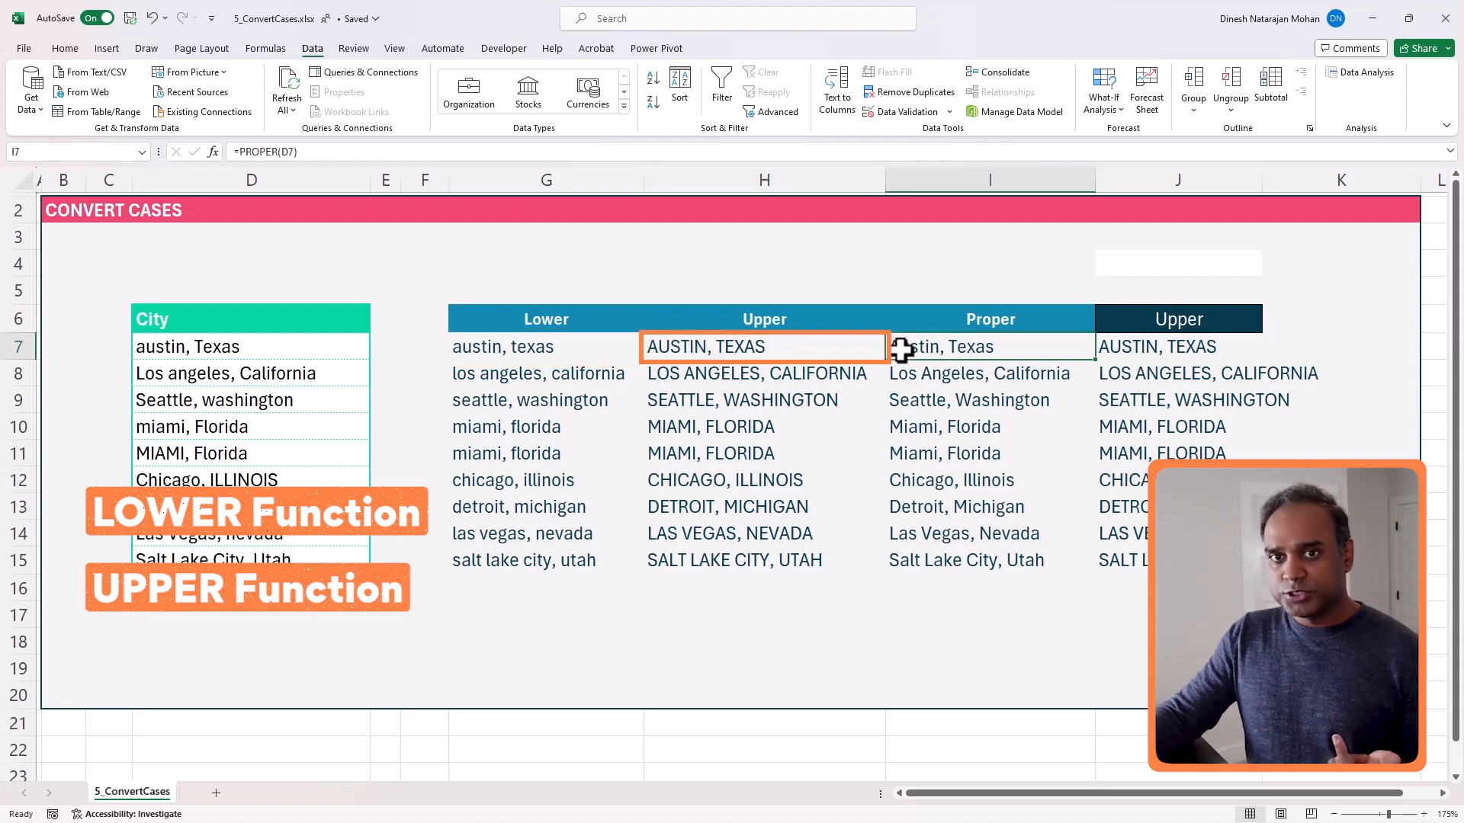
click(1135, 350)
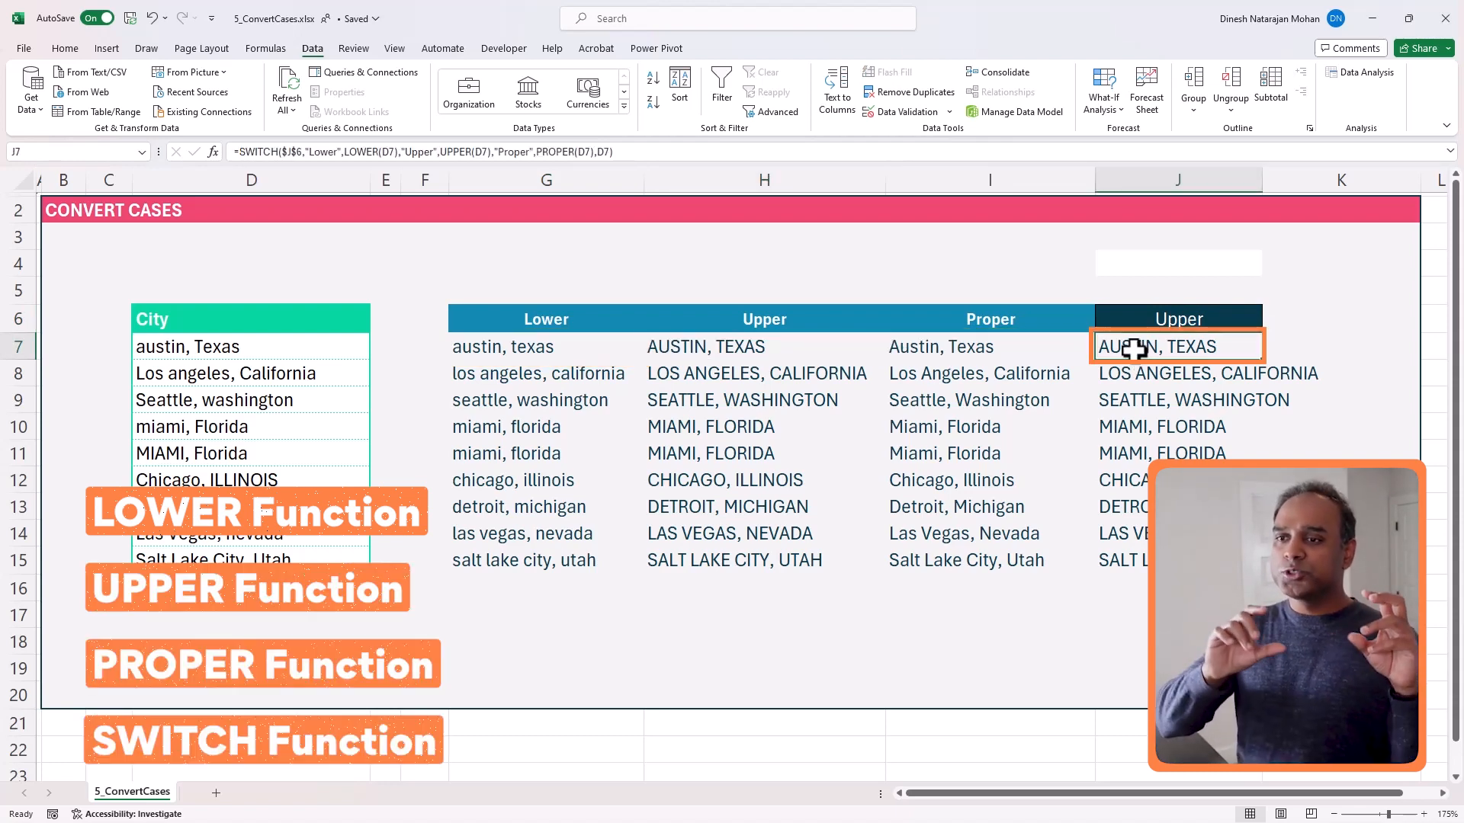